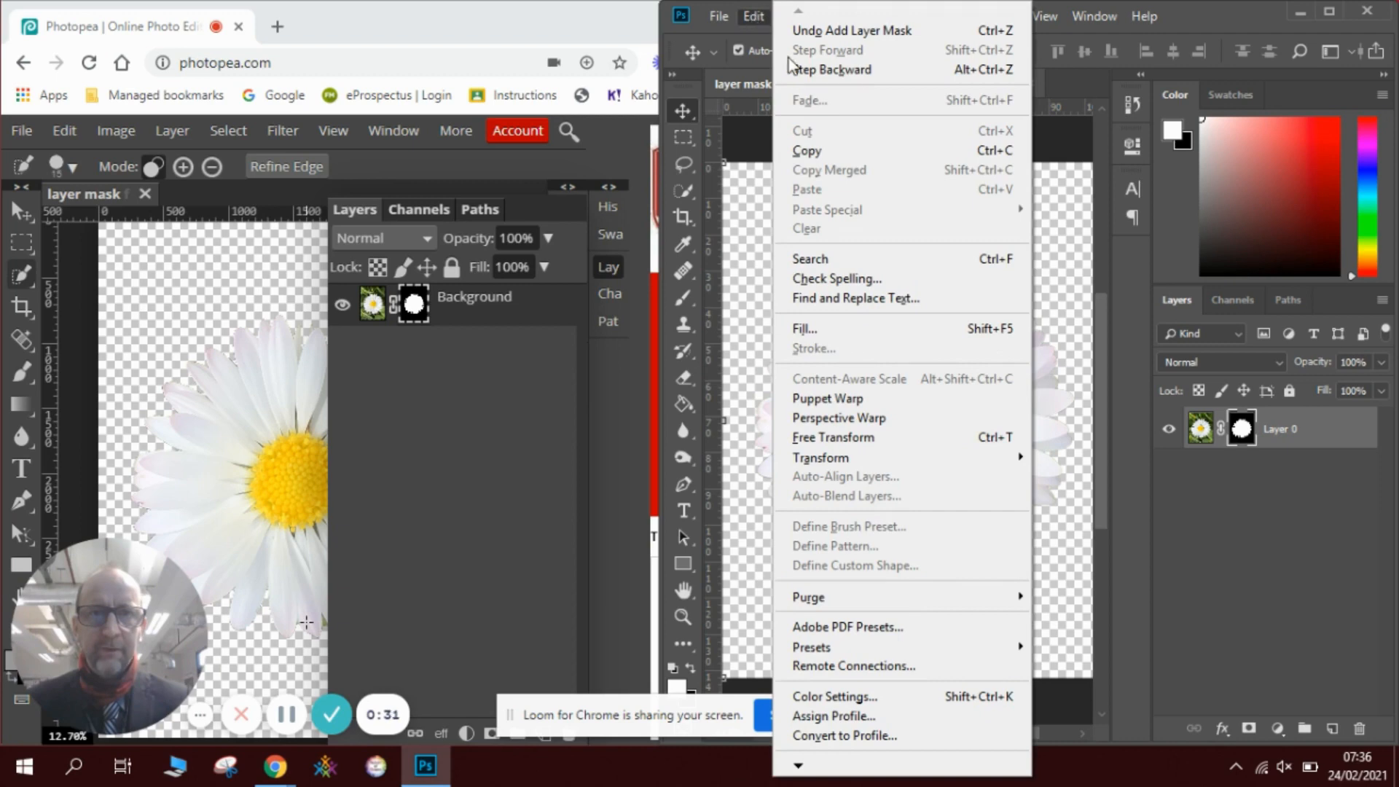
Step: Undo the layer mask and the old selection, and reselect the whole daisy with the Quick Selection tool
left_click(796, 68)
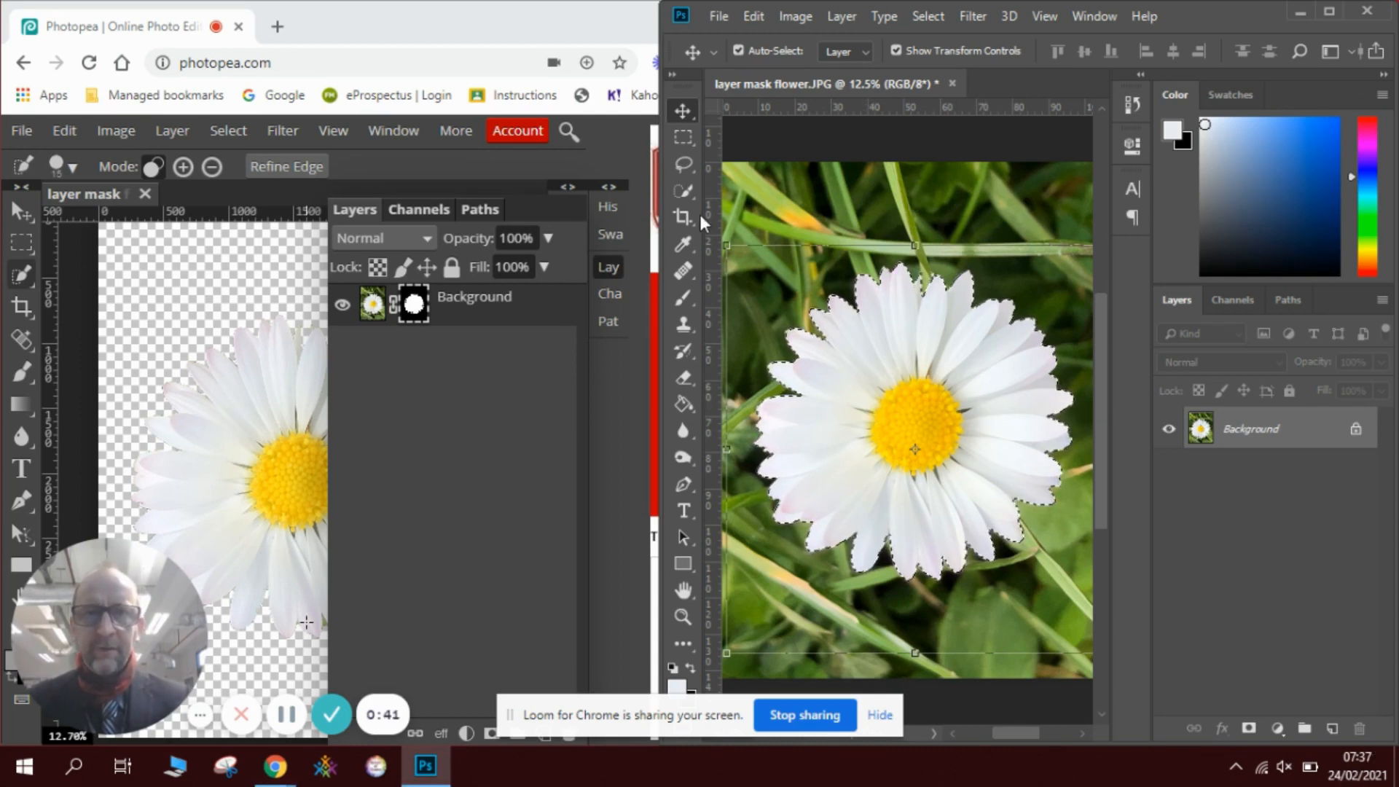
left_click(688, 194)
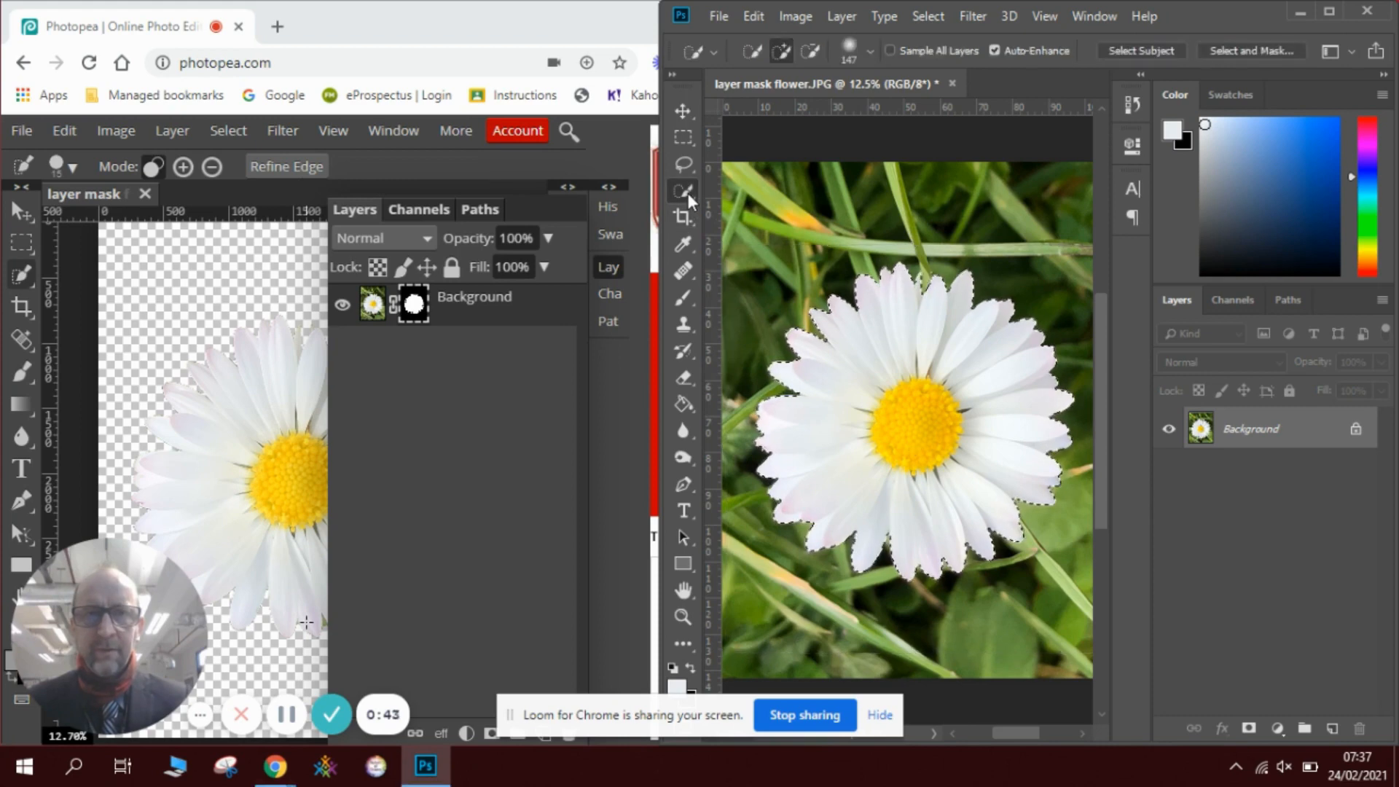
left_click(758, 16)
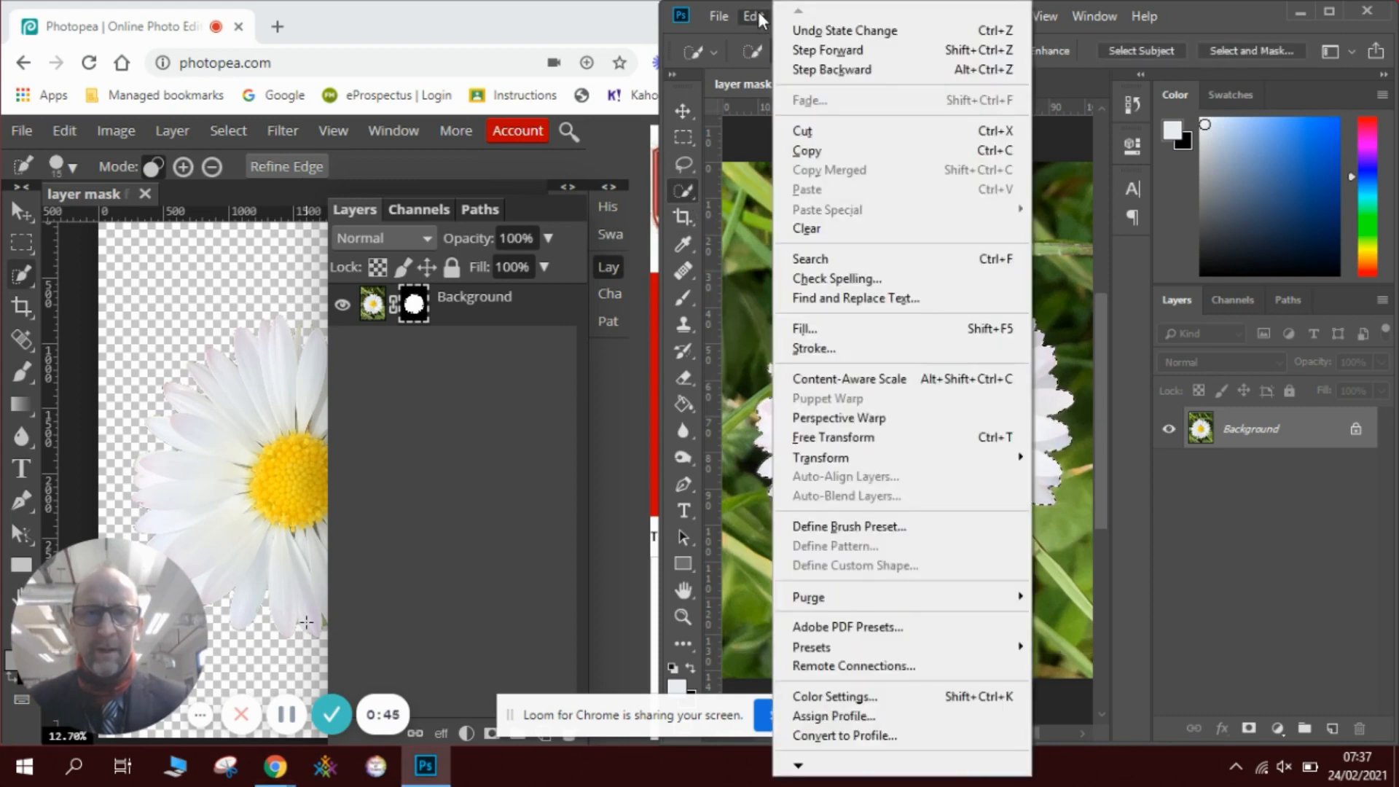
left_click(791, 61)
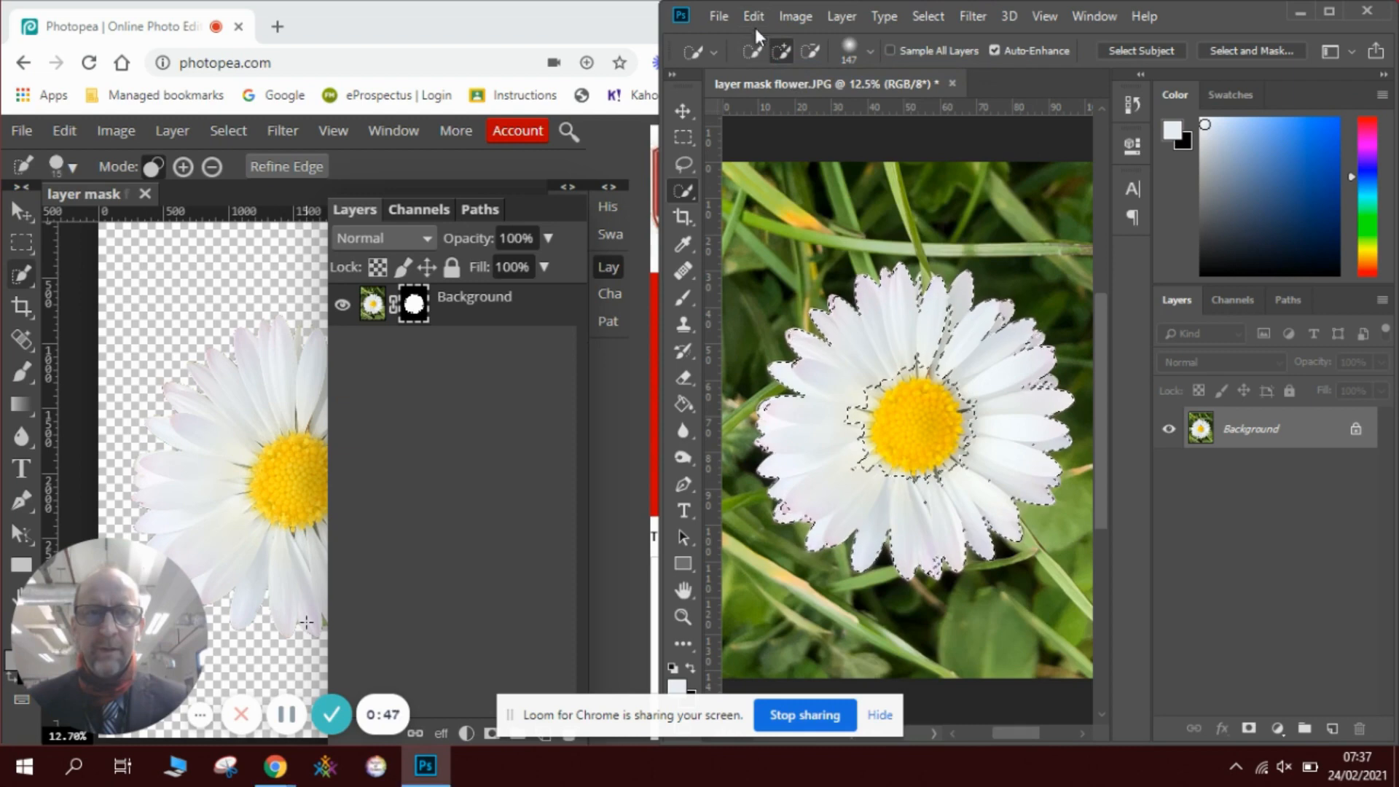
left_click(755, 17)
left_click(791, 62)
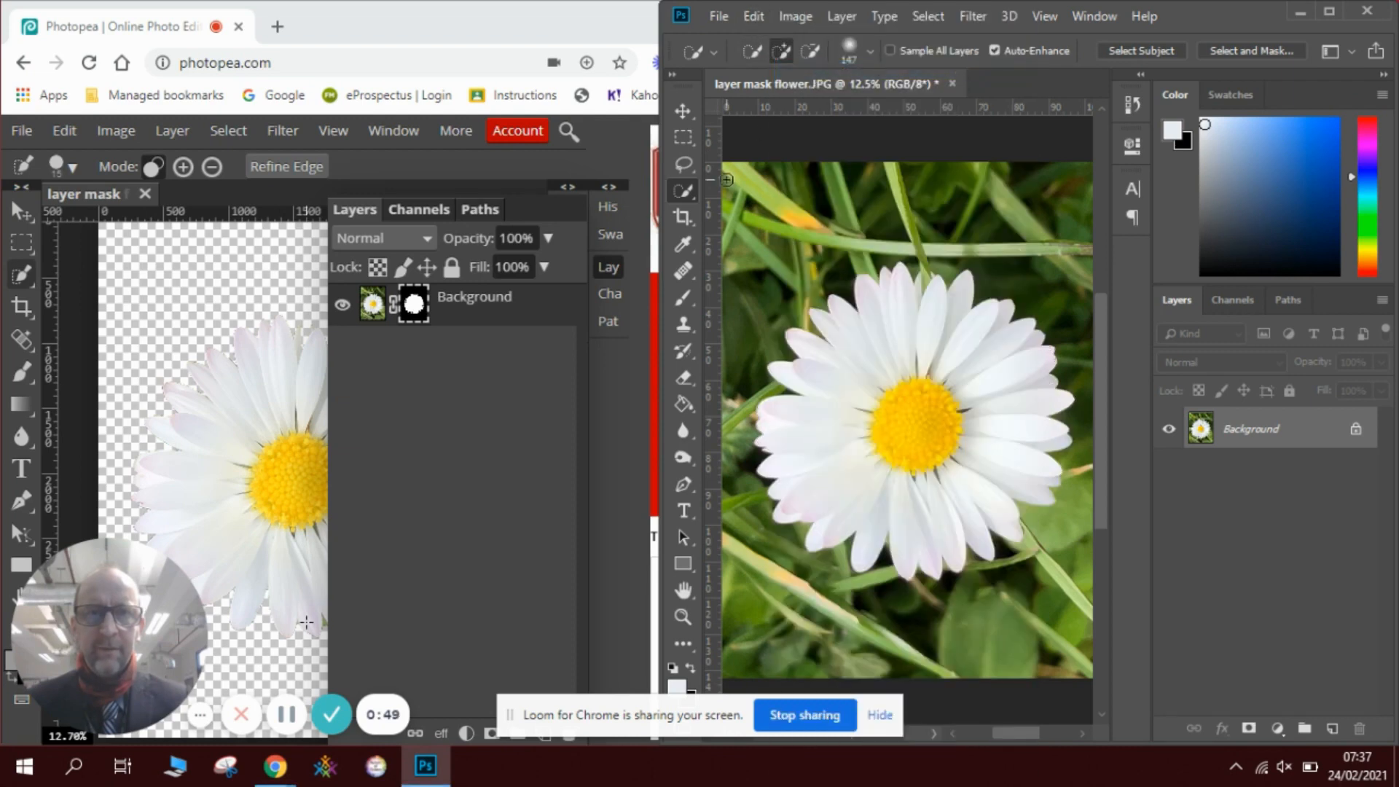
mouse_move(892, 350)
left_mouse_down()
mouse_move(888, 313)
mouse_move(892, 361)
mouse_move(947, 343)
mouse_move(995, 389)
mouse_move(988, 439)
mouse_move(957, 481)
mouse_move(934, 397)
mouse_move(888, 372)
mouse_move(843, 318)
mouse_move(847, 387)
mouse_move(787, 386)
left_mouse_up()
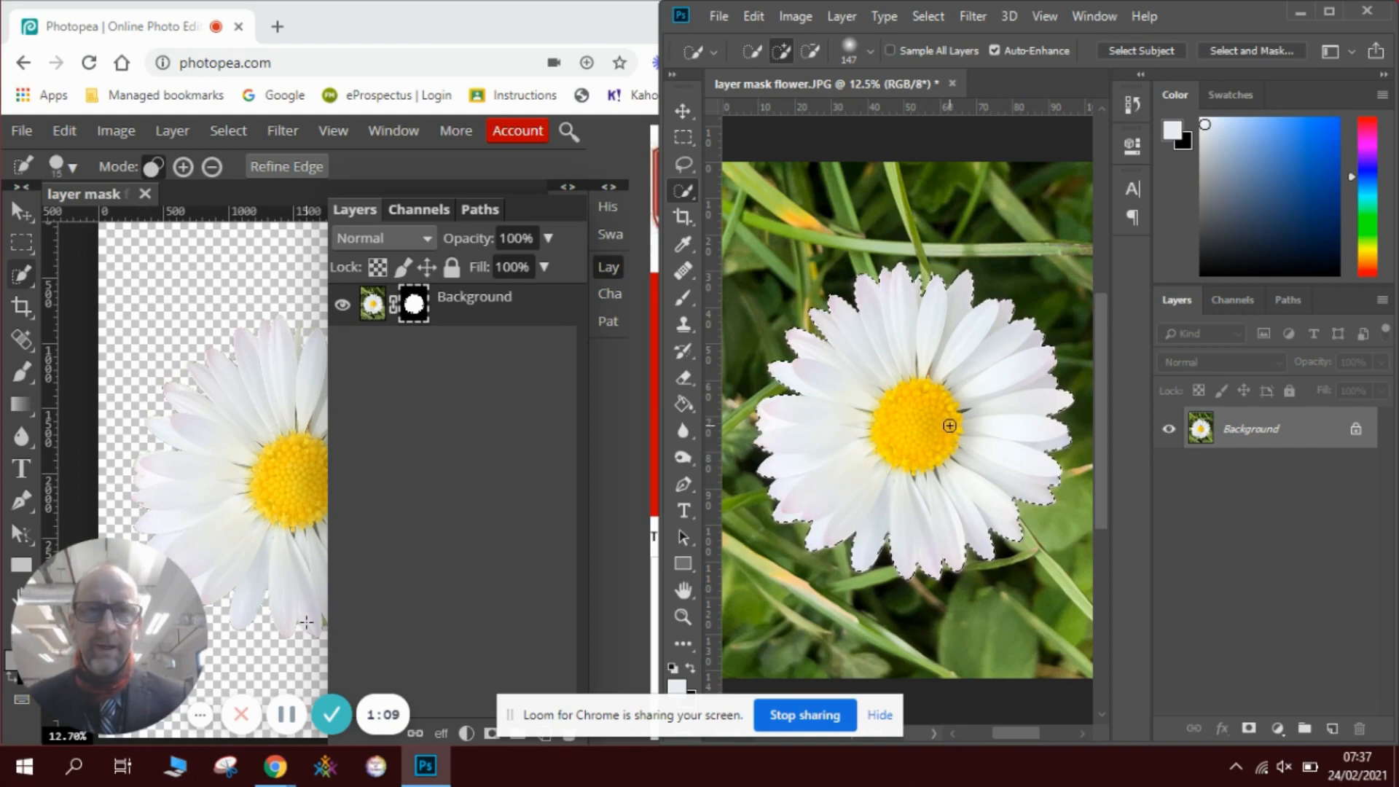
Step: Try isolating the daisy by copying and pasting it onto its own layer with the background hidden, and undo the paste
left_click(754, 16)
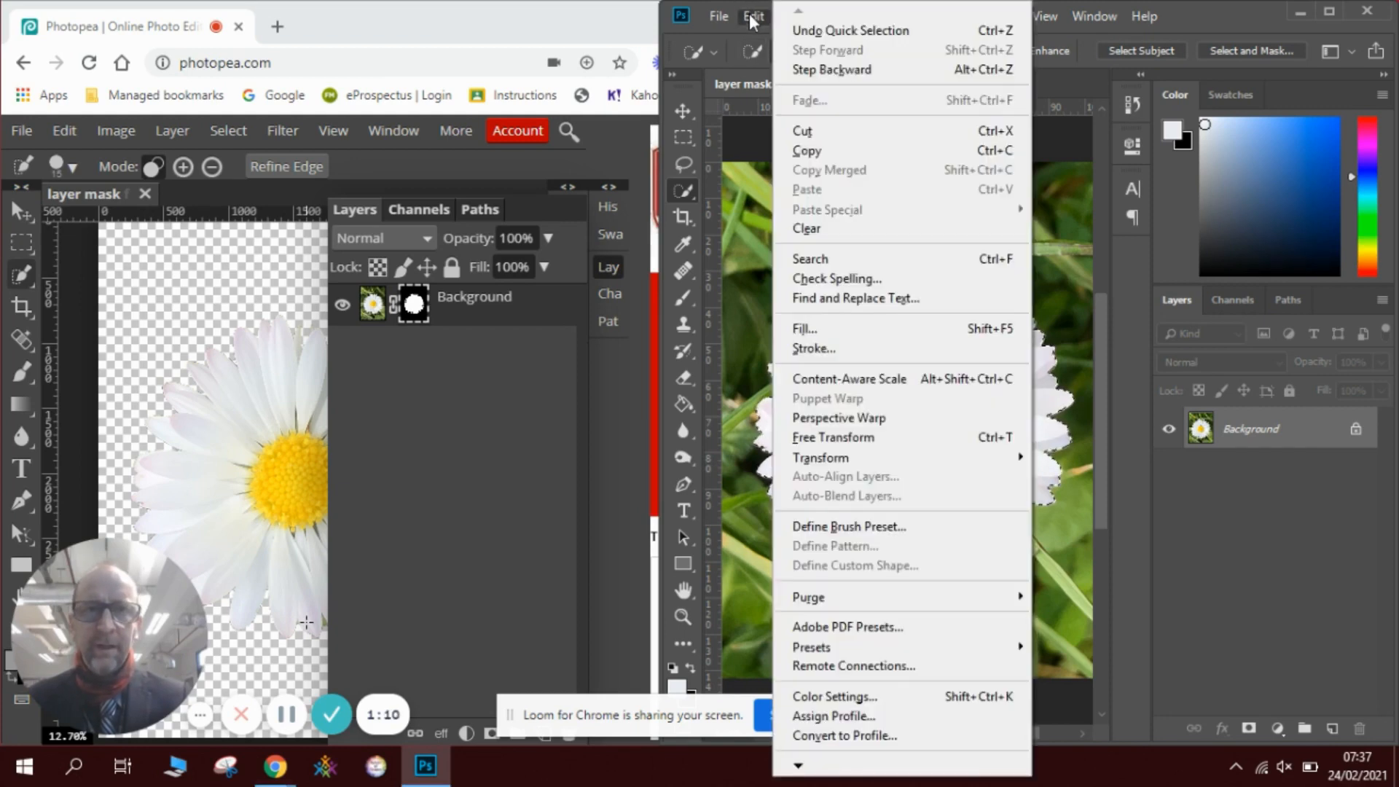
left_click(805, 151)
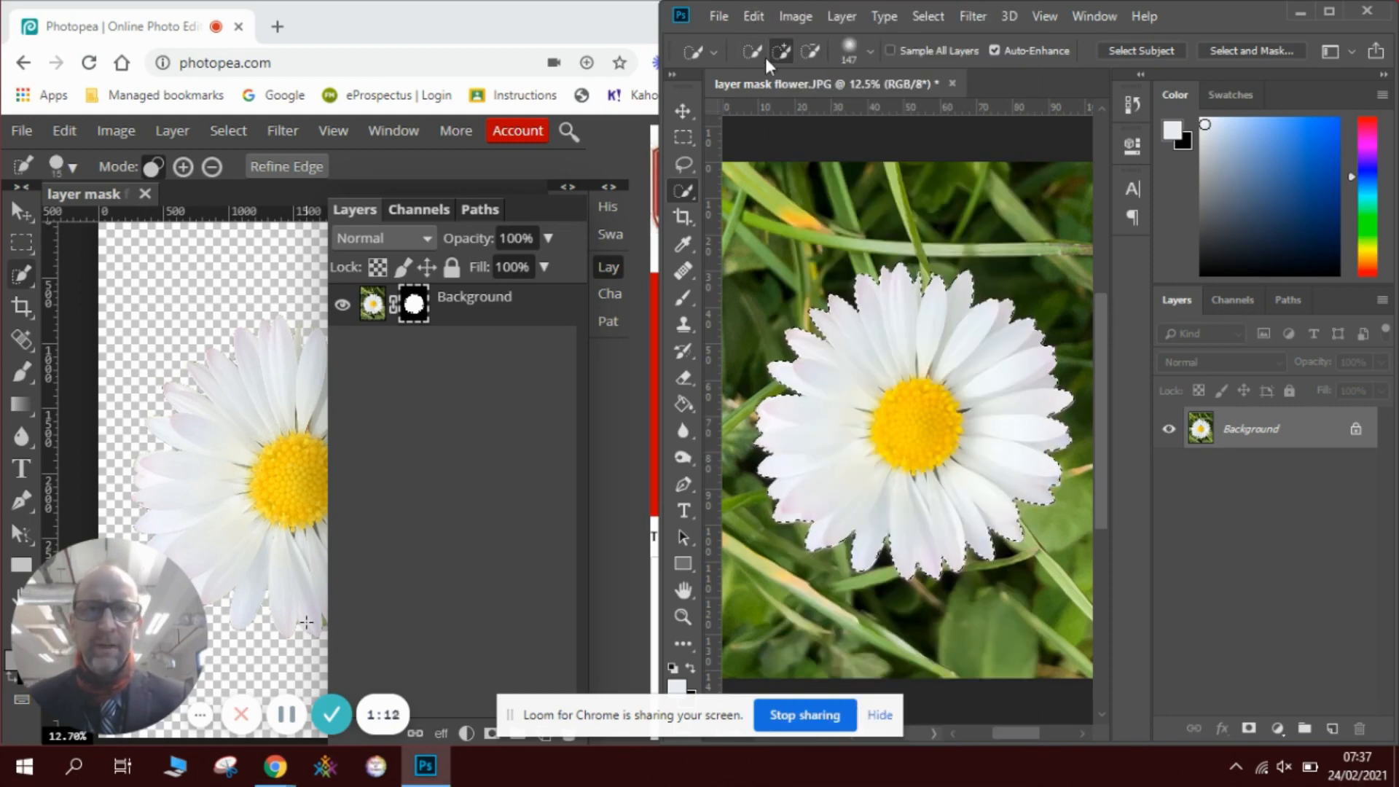
left_click(754, 16)
left_click(804, 191)
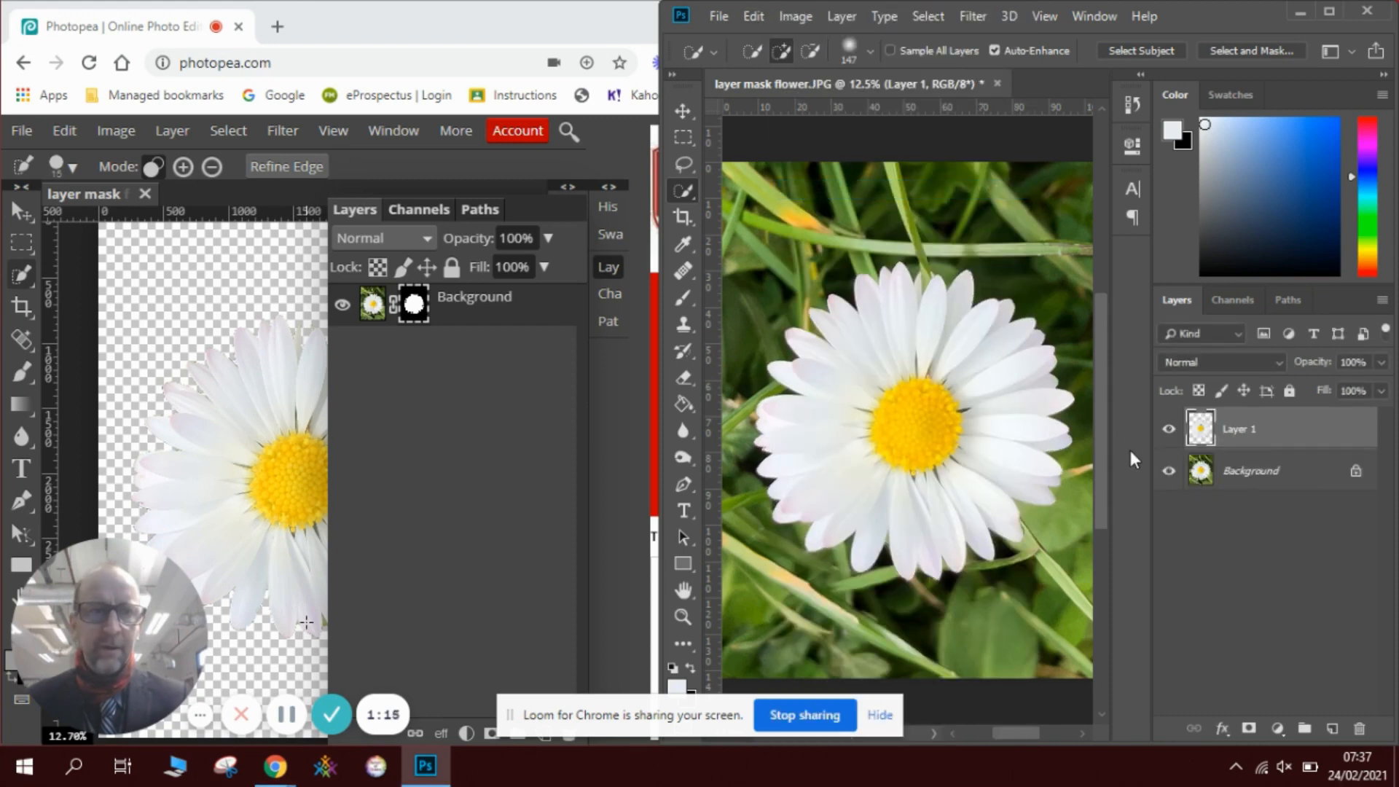
left_click(1169, 473)
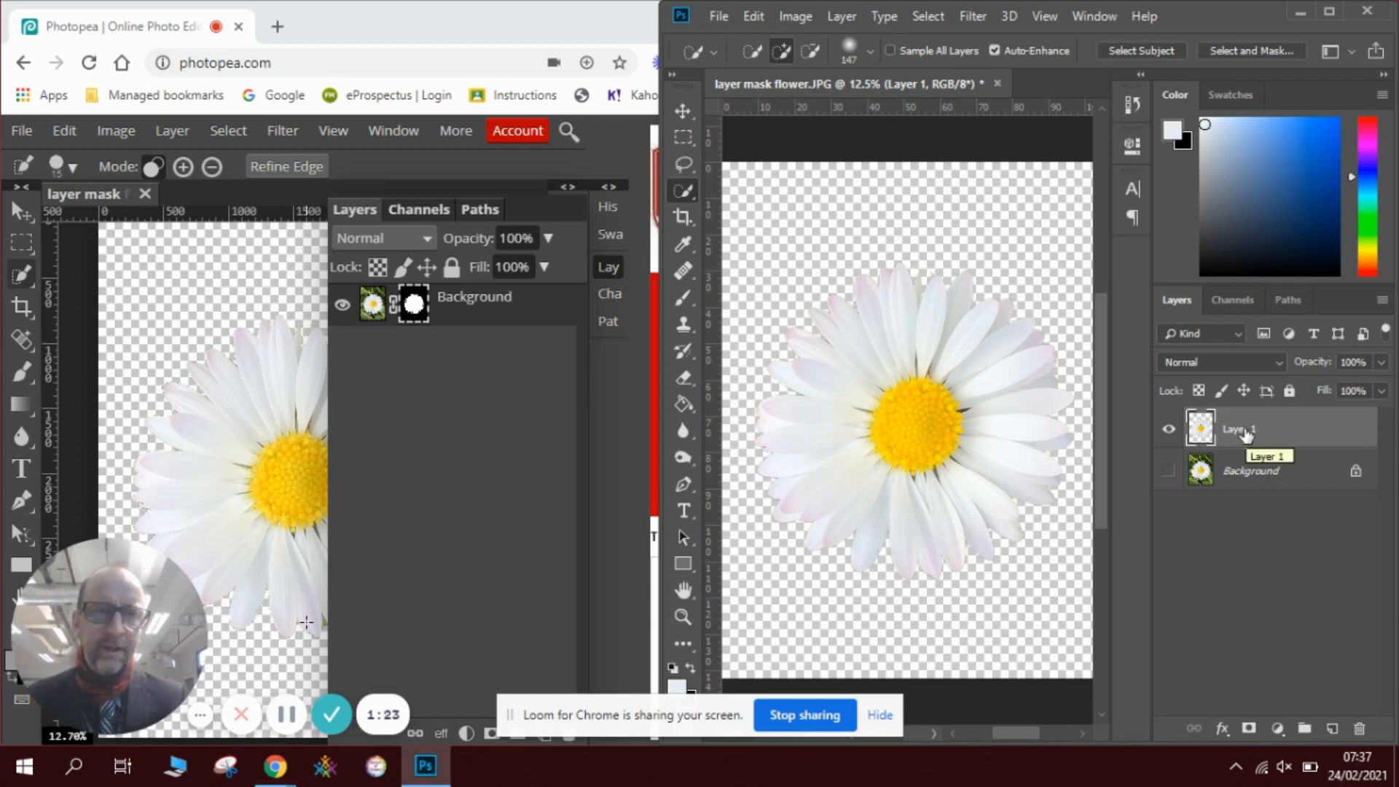
left_click(1169, 470)
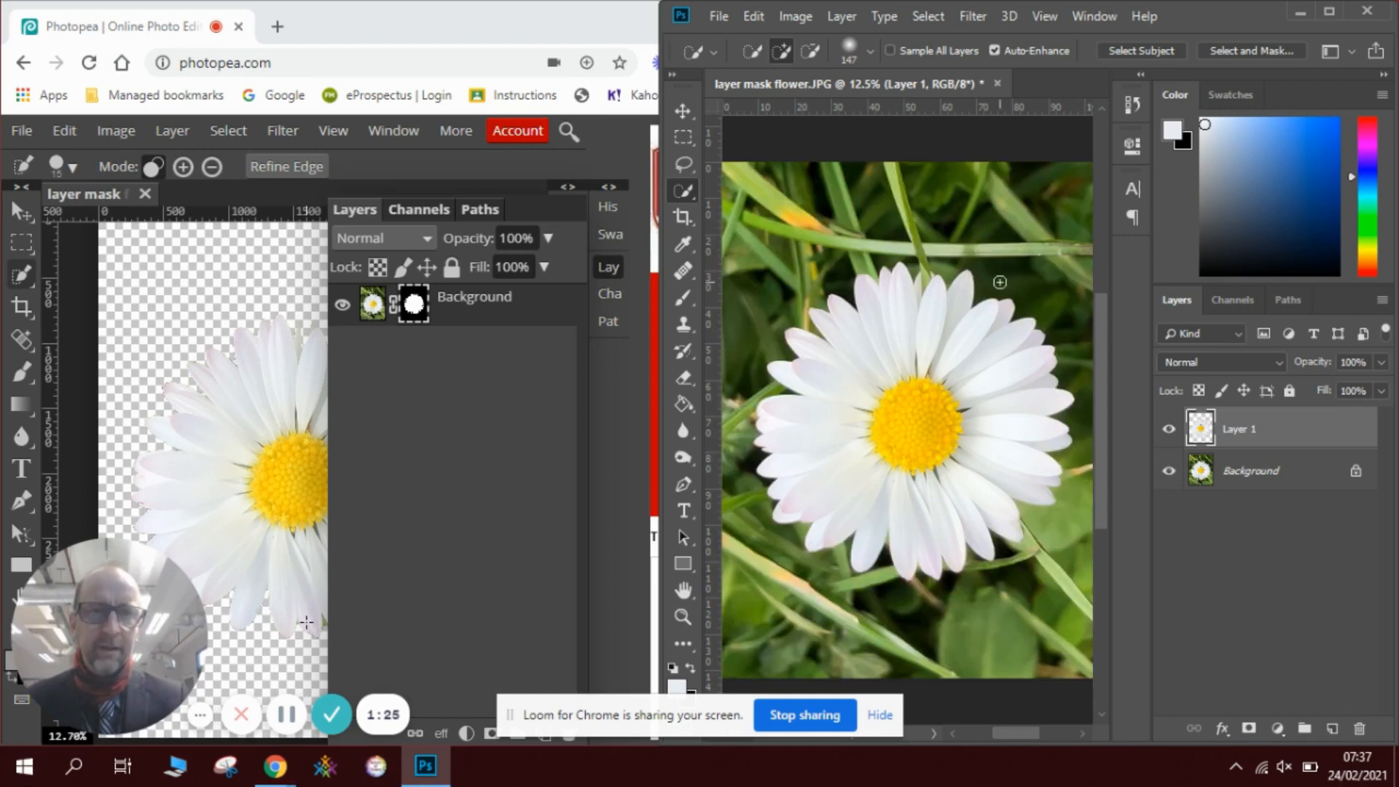
left_click(752, 16)
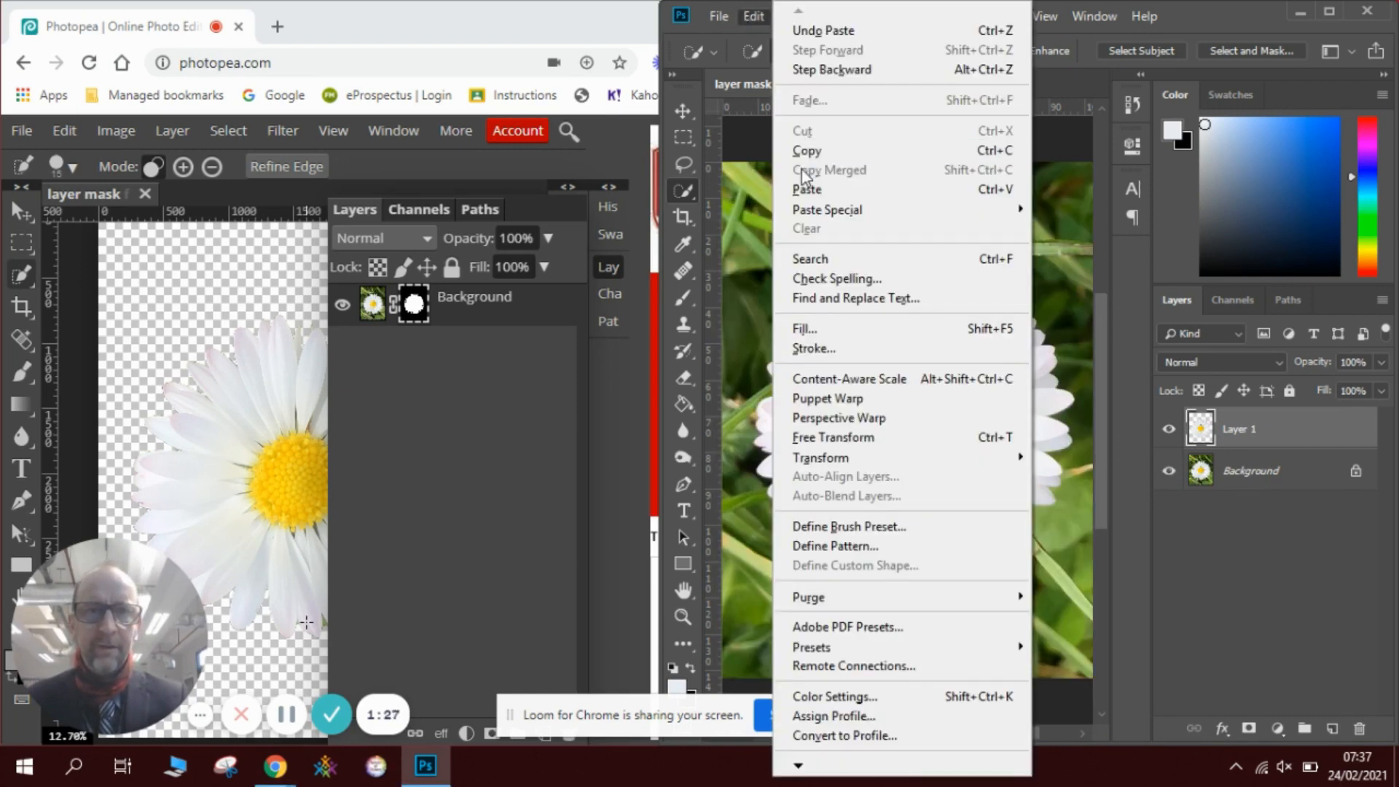
left_click(816, 68)
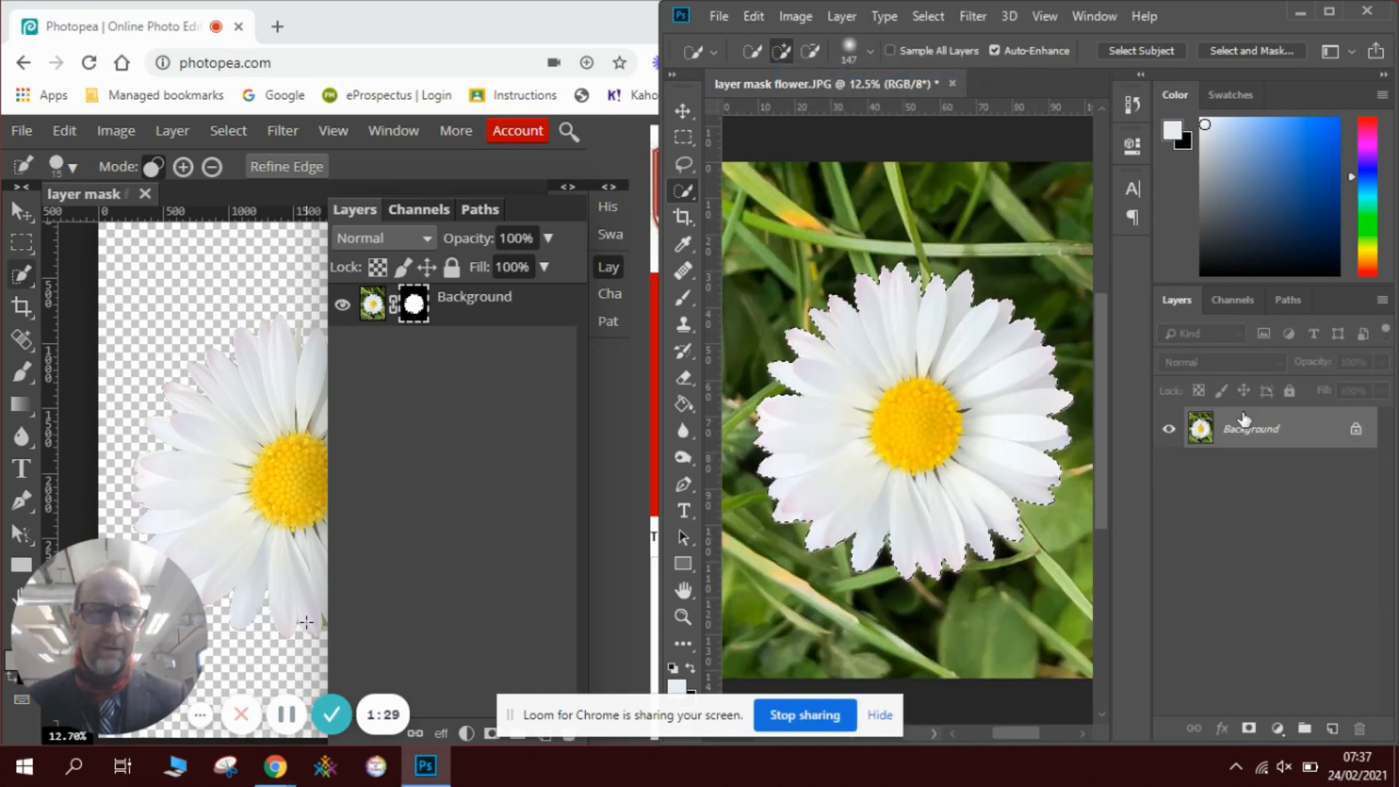
Step: Add a layer mask to the Background layer from the daisy selection
left_click(1247, 728)
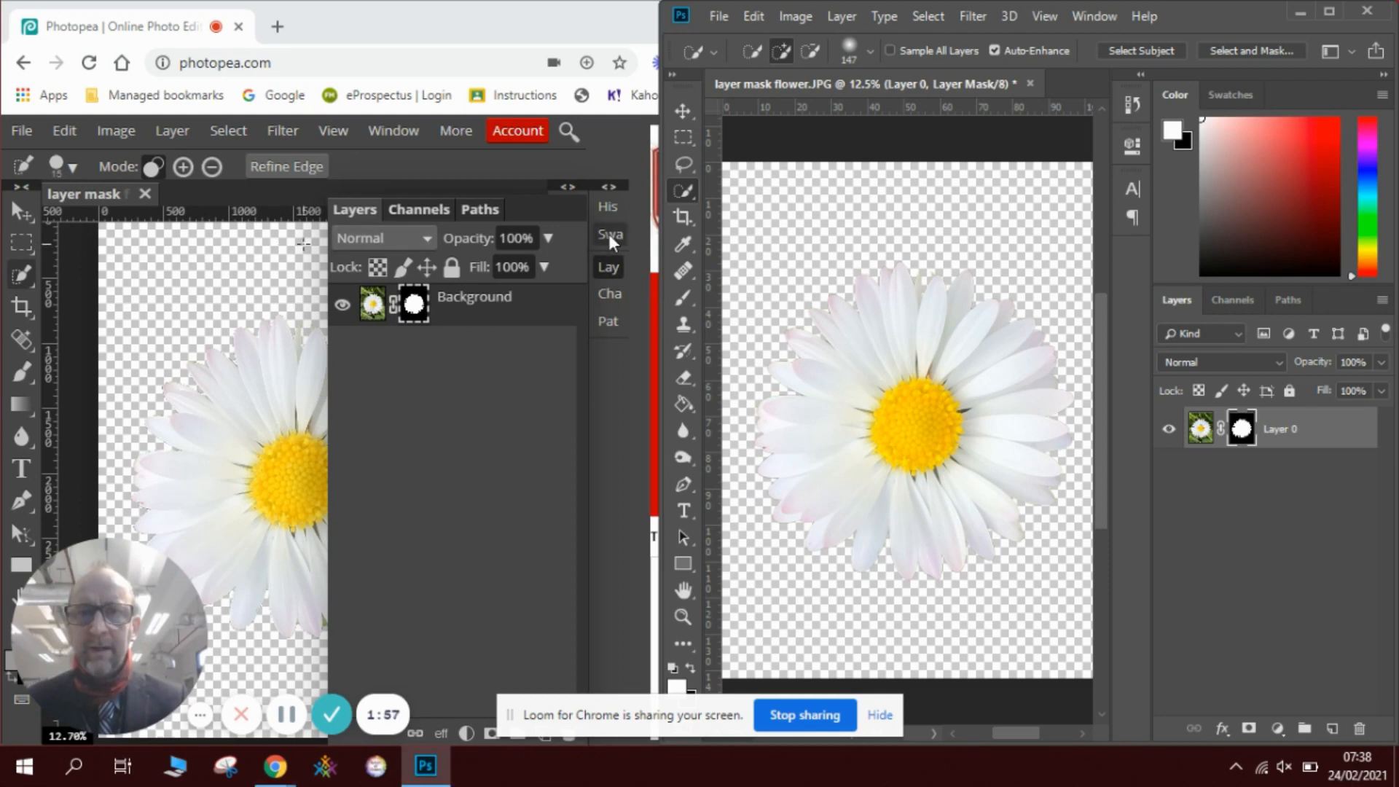
Step: Switch to Photopea and undo the layer mask and the daisy selection there
left_click(607, 265)
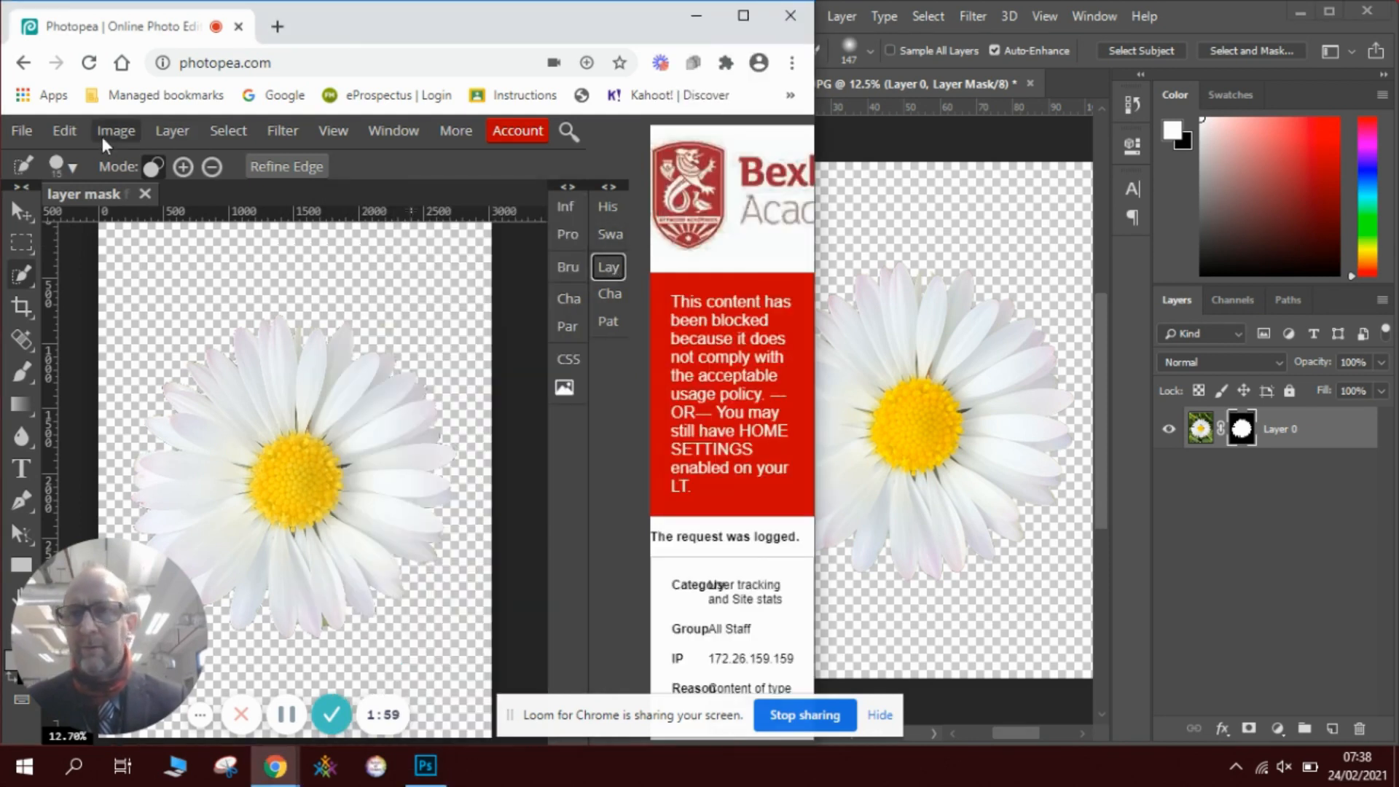
left_click(64, 131)
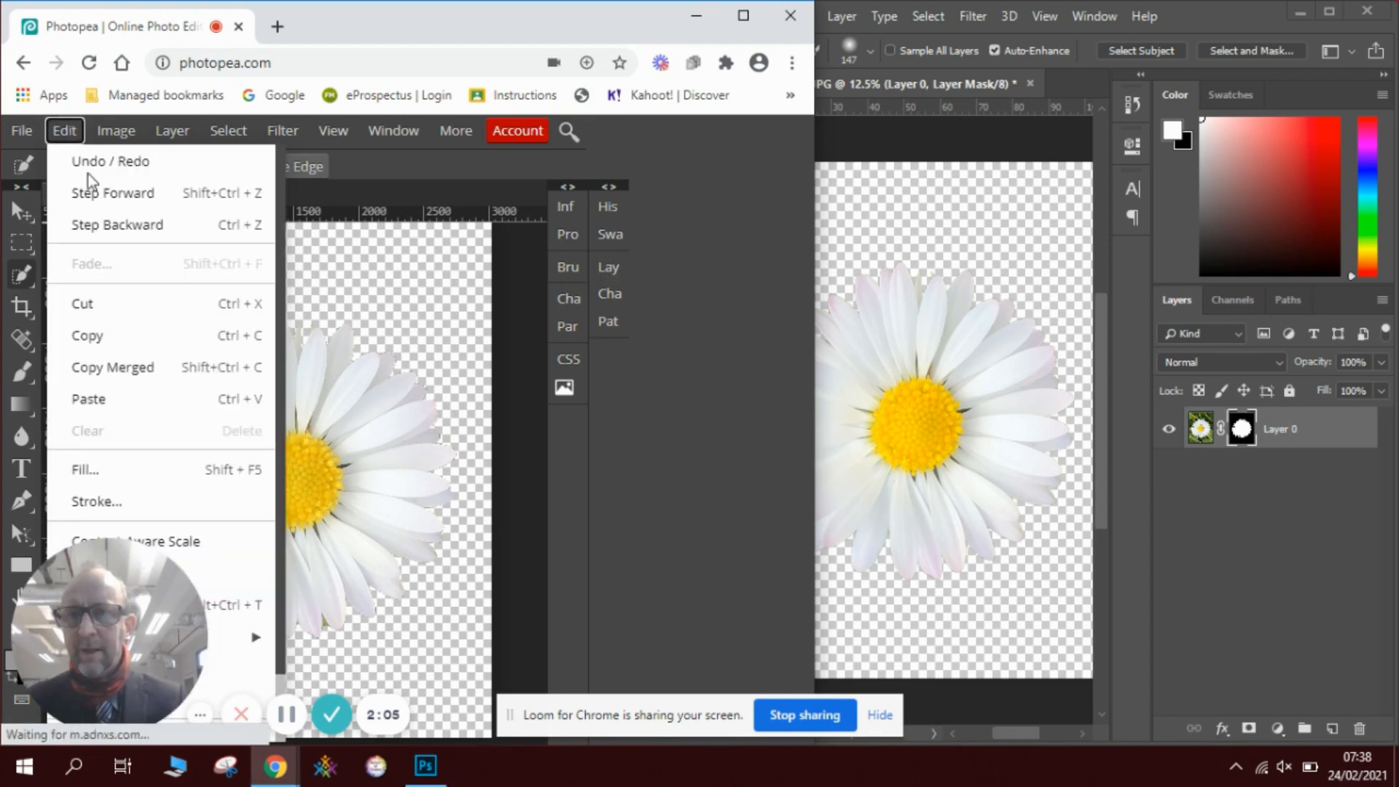
left_click(113, 225)
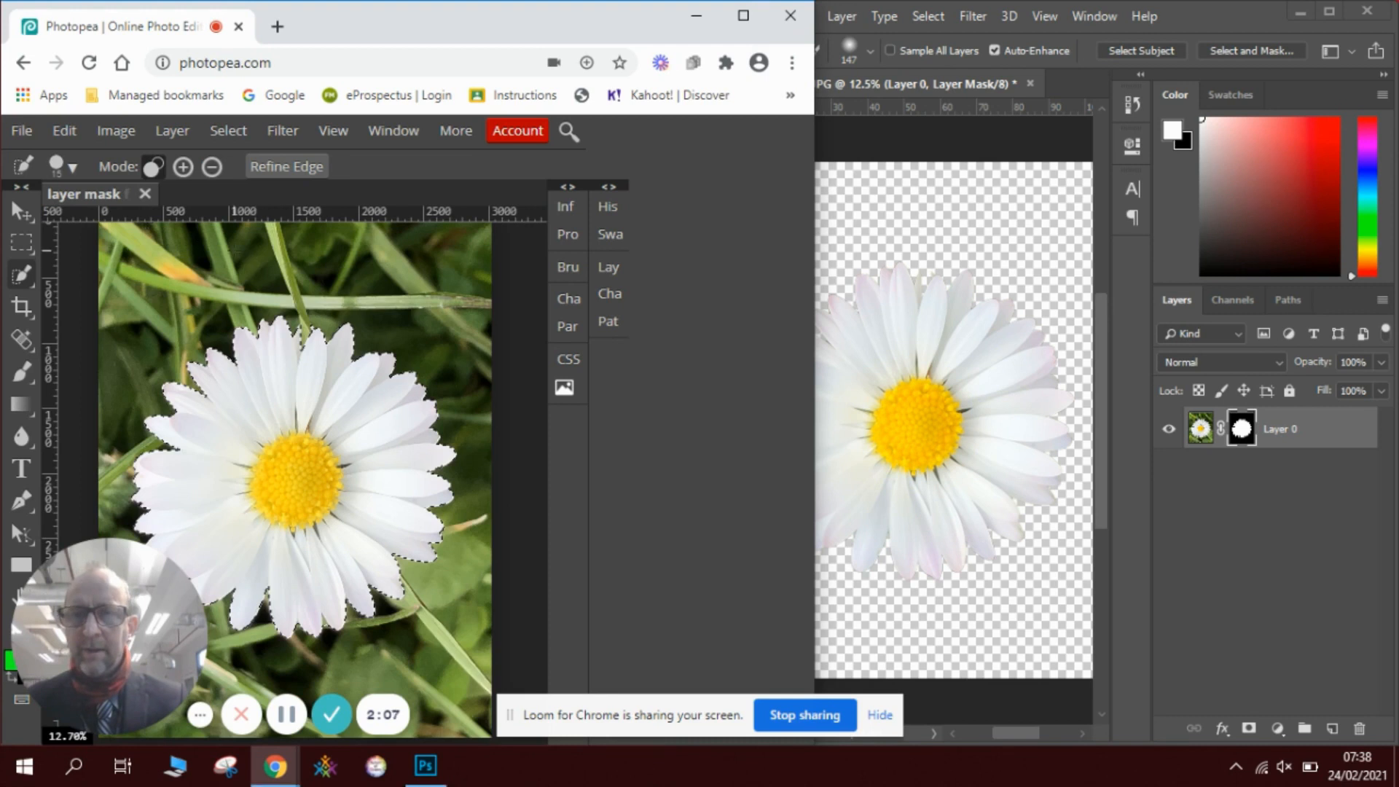
left_click(64, 131)
left_click(109, 225)
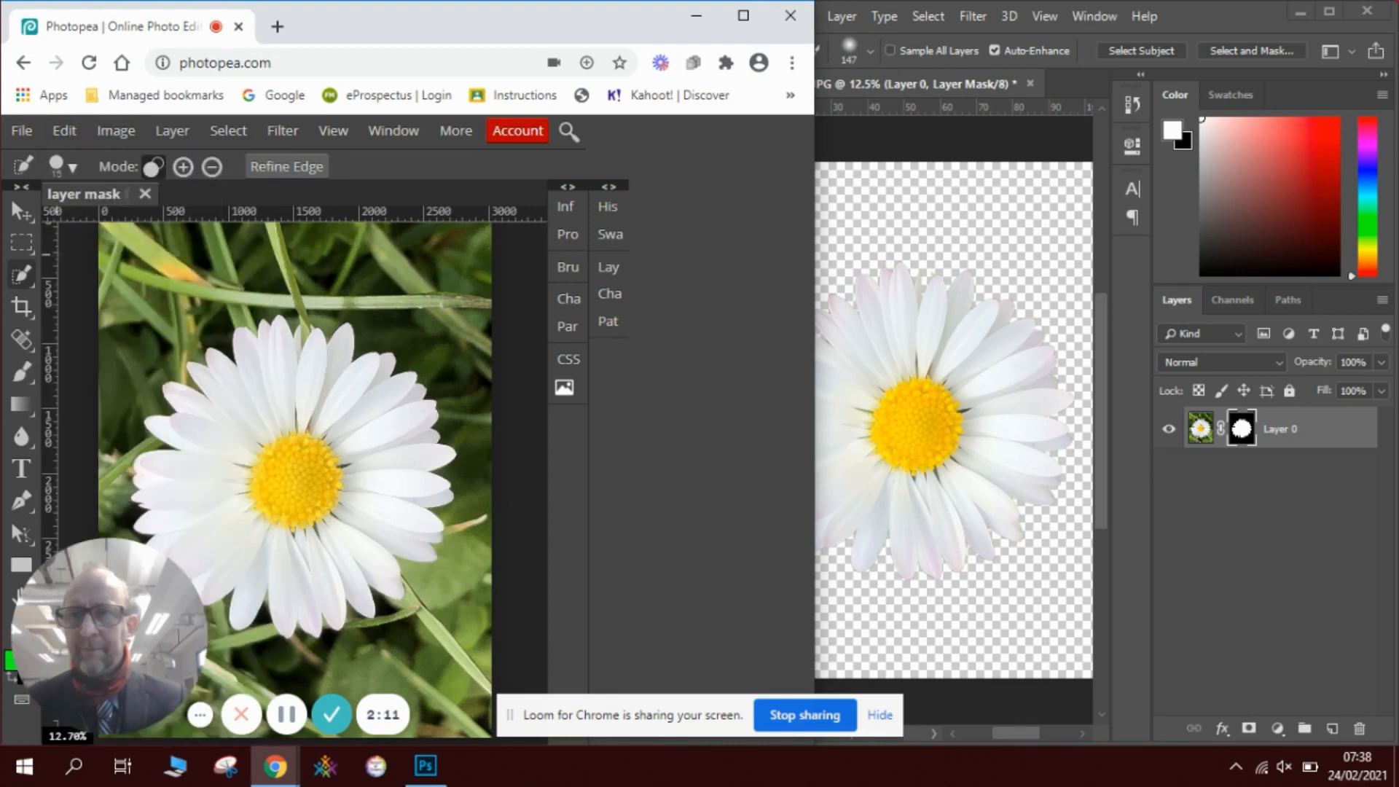
Step: Select the whole daisy in the photo with the Quick Selection tool
right_click(20, 280)
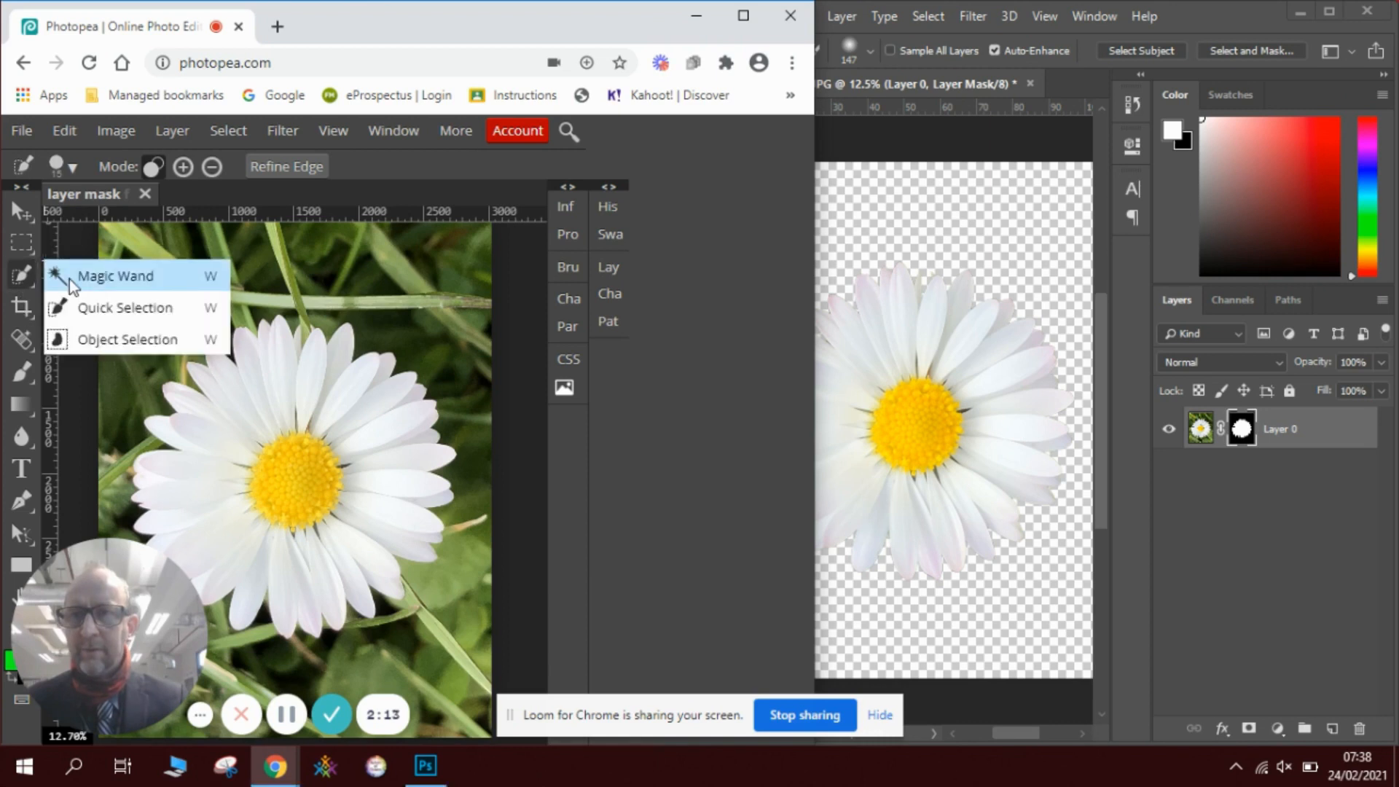
left_click(73, 308)
left_click_drag(260, 374, 287, 393)
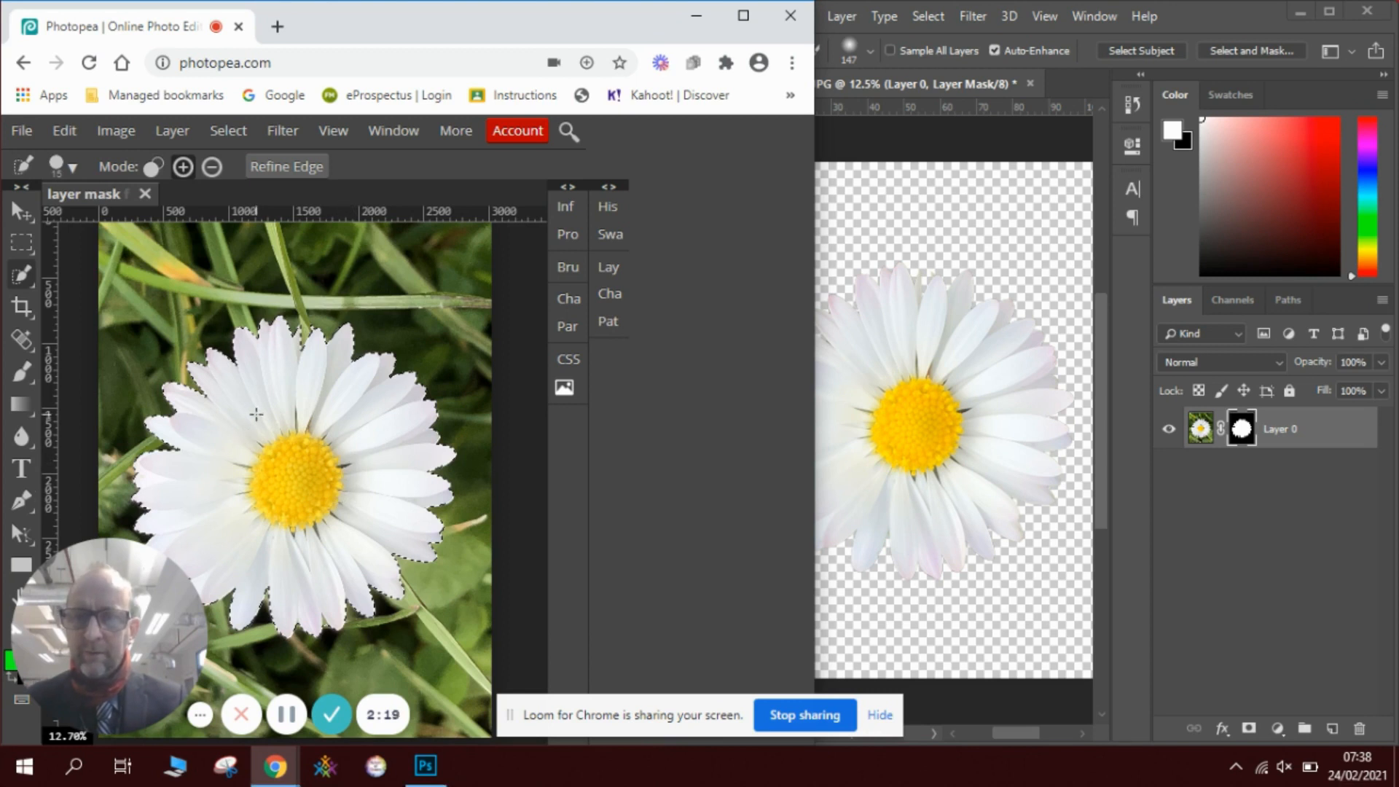
Step: Mask out the grass around the selected daisy with a layer mask on Photopea's Background layer
left_click(615, 267)
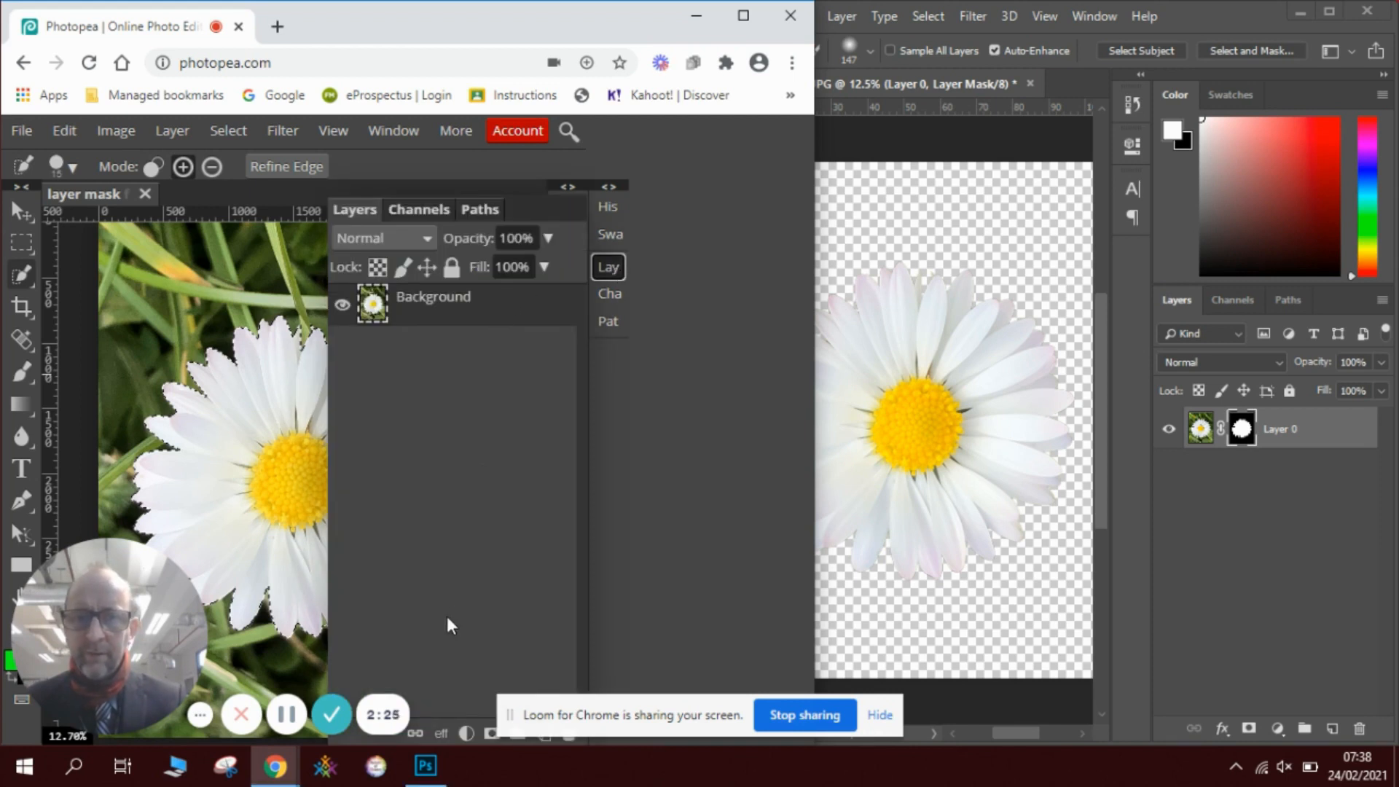
left_click(879, 715)
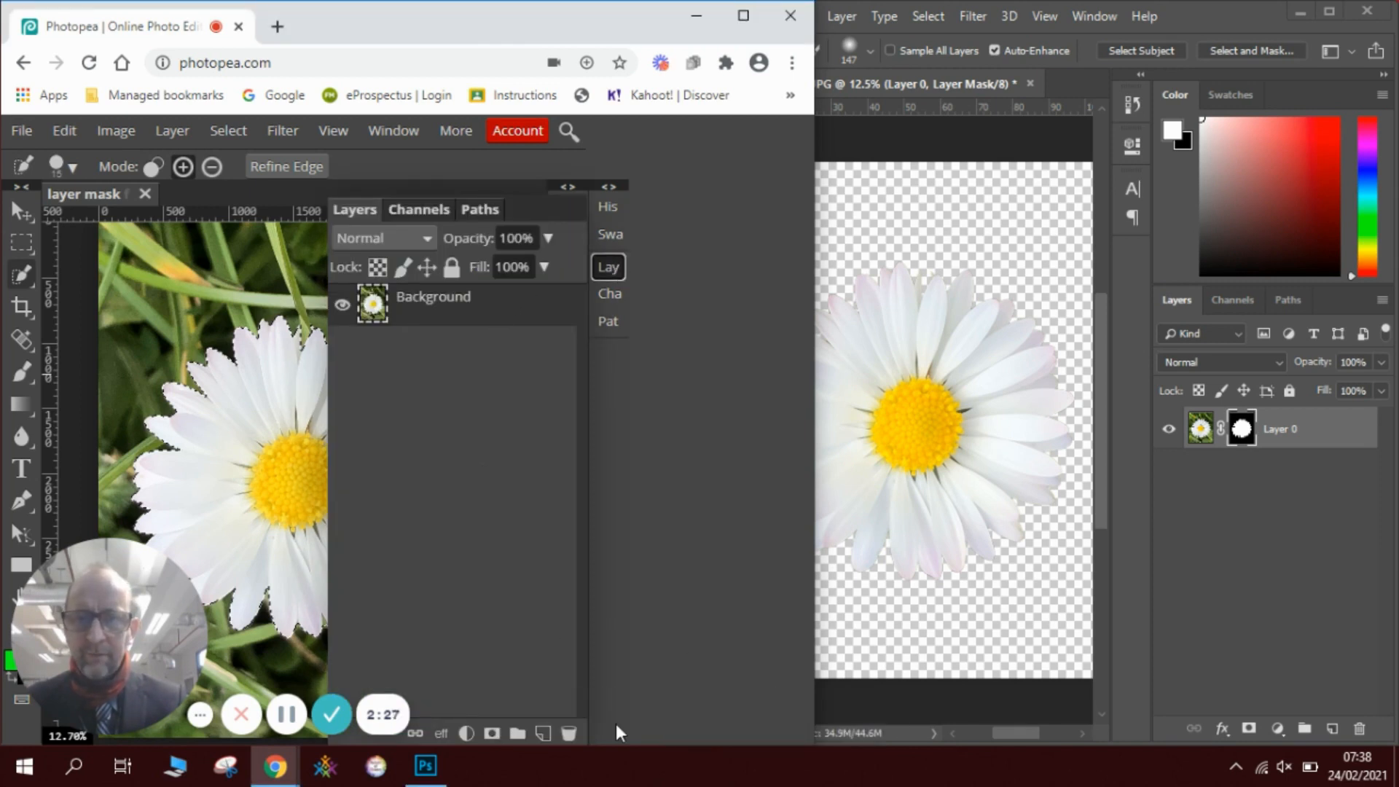
left_click(492, 733)
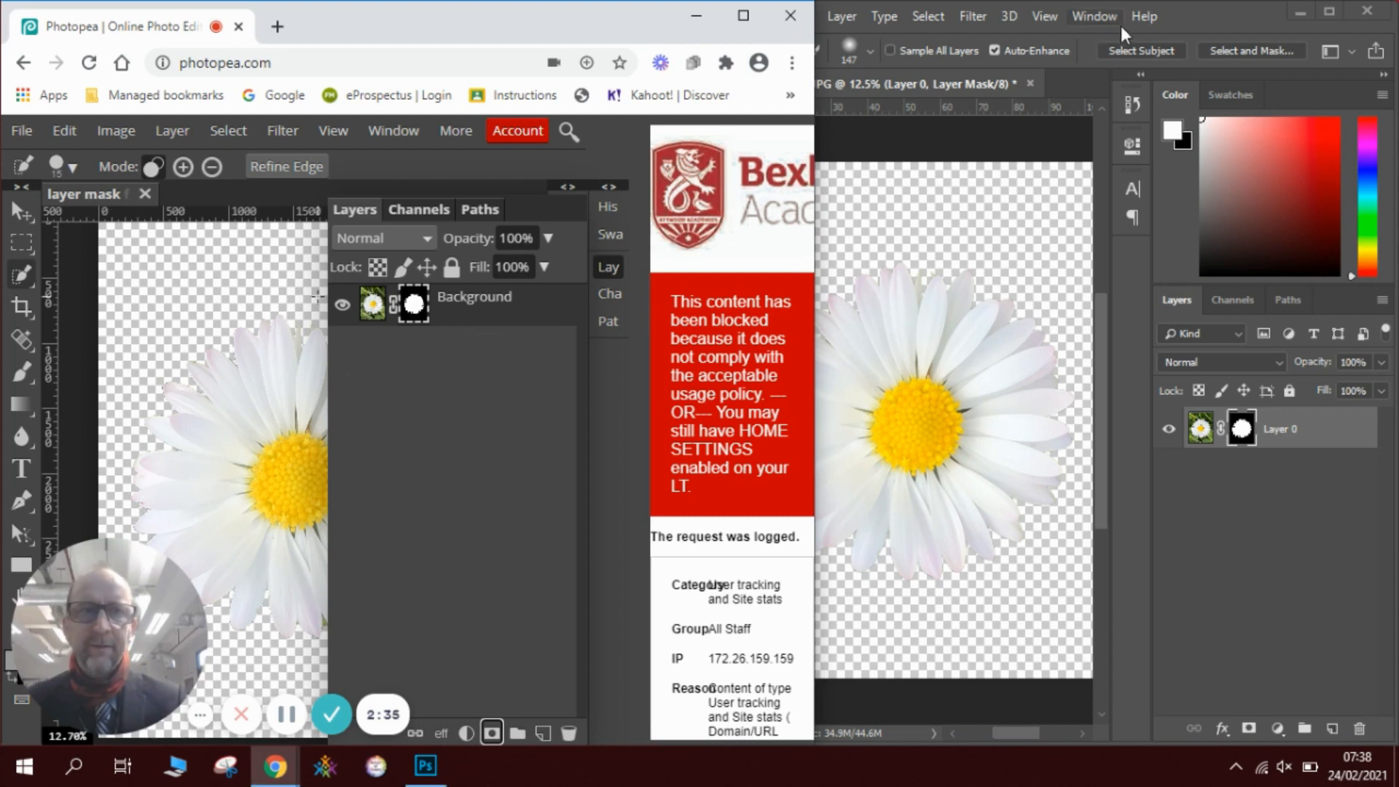
Step: Switch to Photoshop and add a new empty layer beneath the masked daisy layer
left_click(1186, 11)
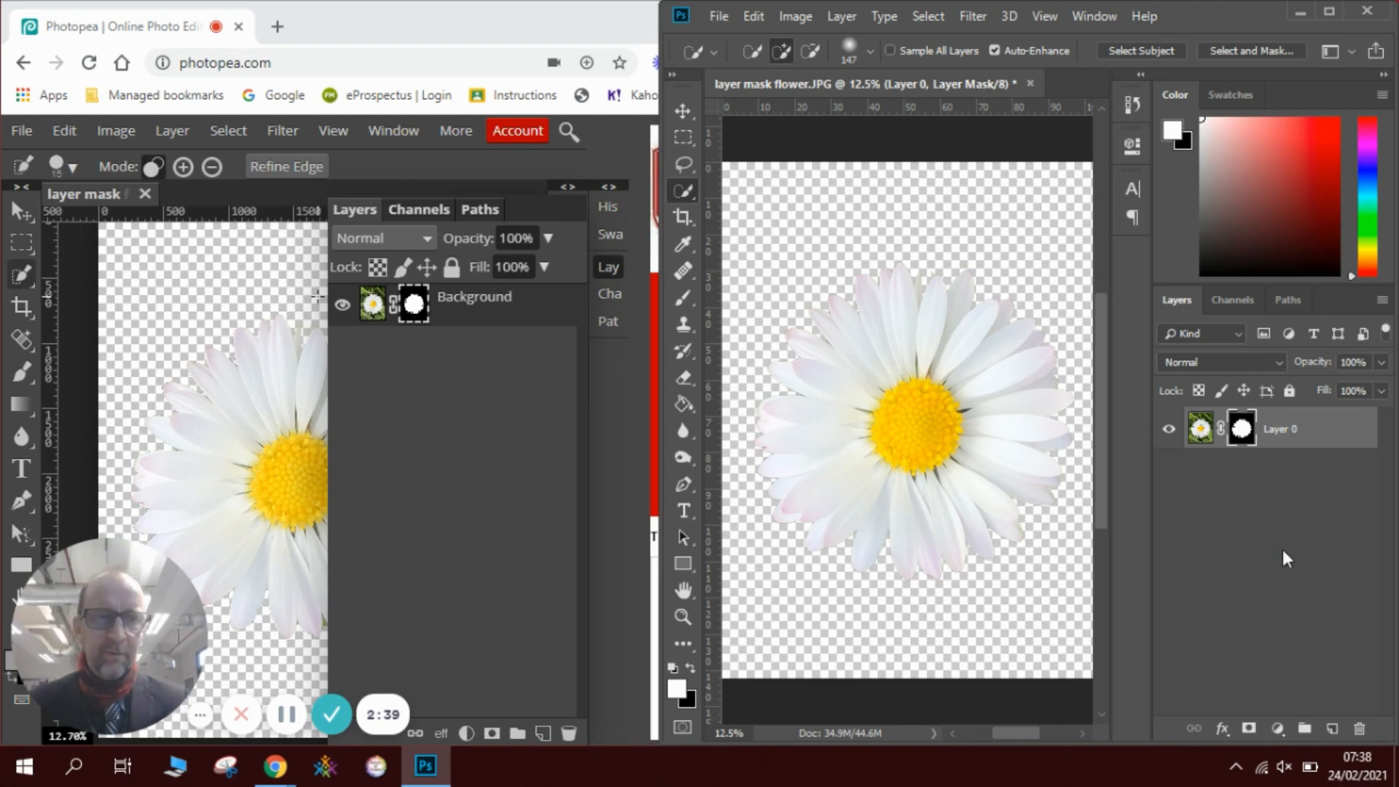
left_click(1332, 731)
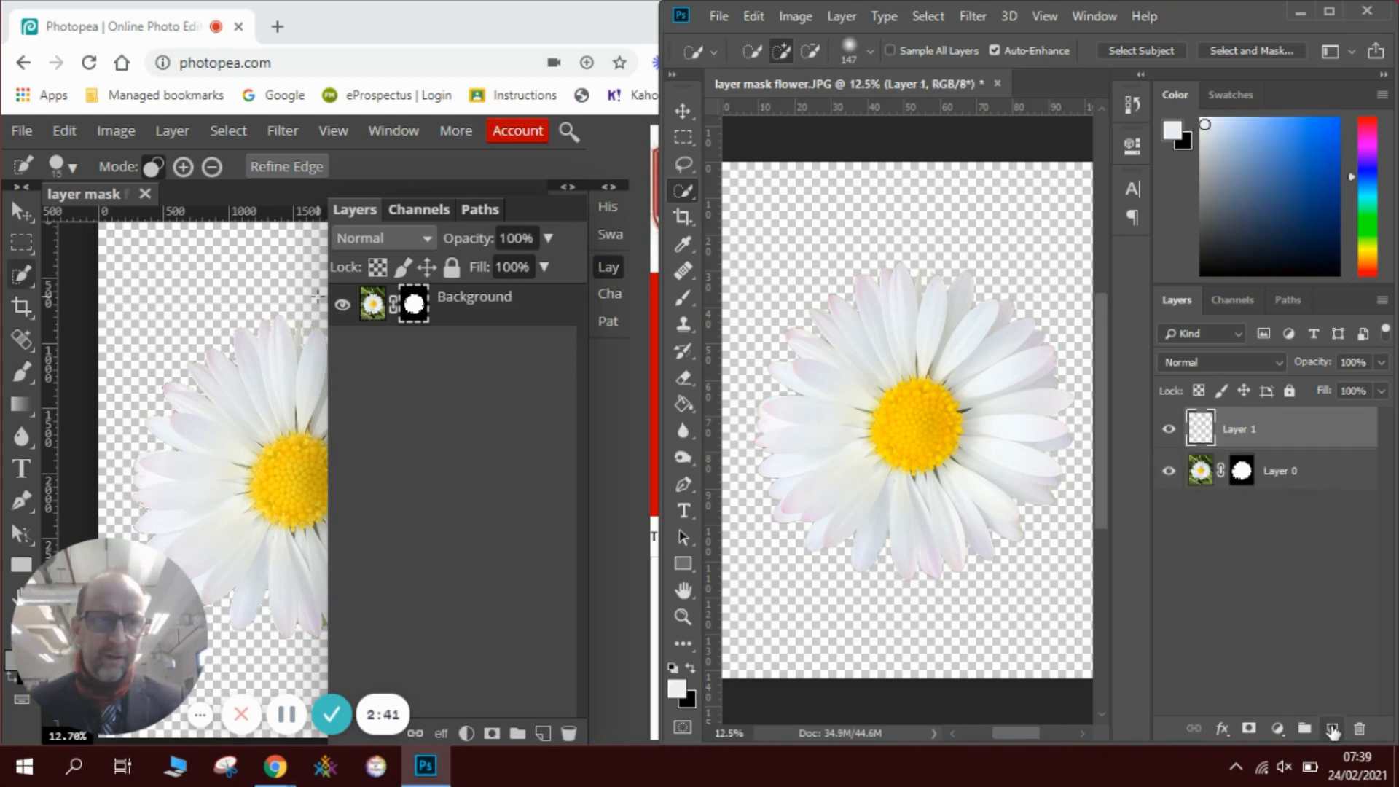
left_click_drag(1294, 437, 1287, 481)
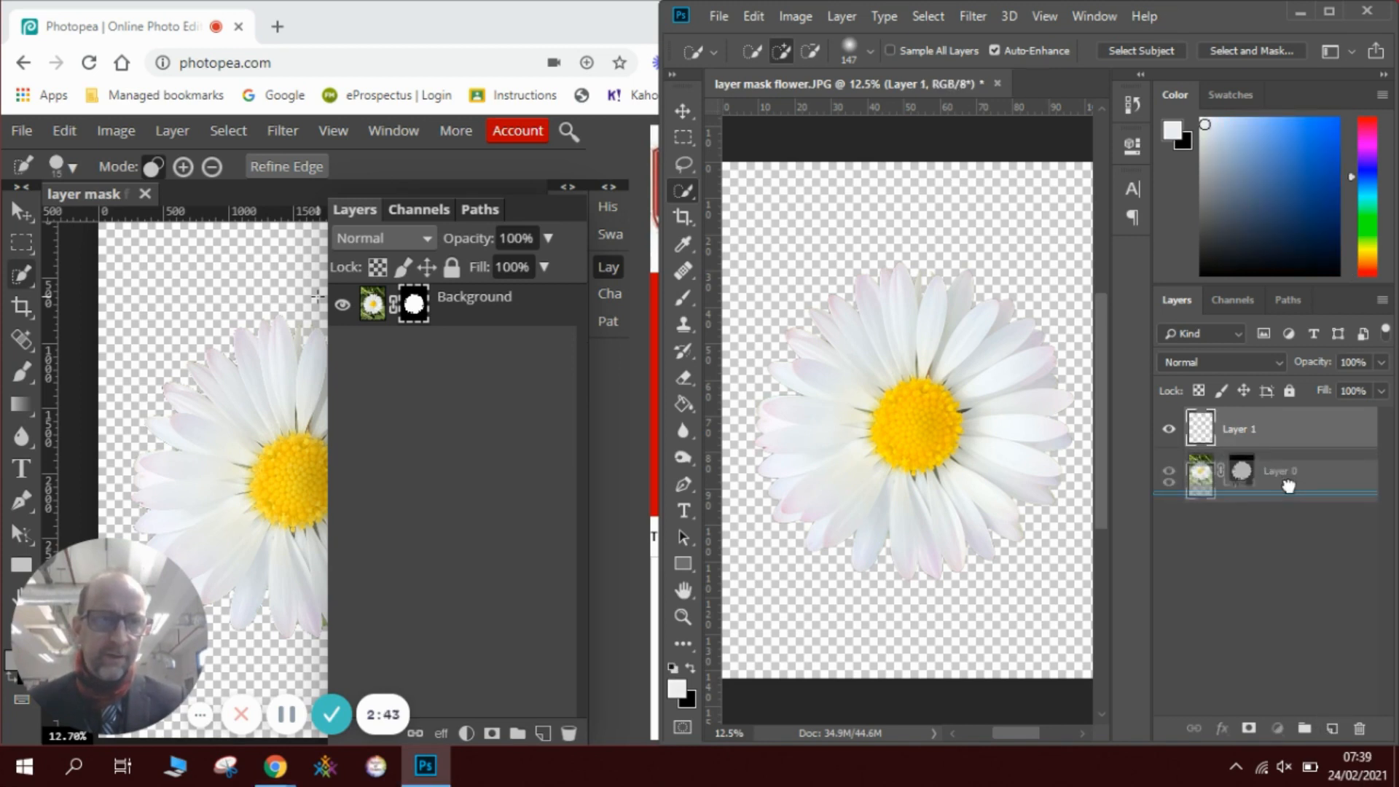
Step: Fill the new layer behind the daisy with black using the Paint Bucket tool
left_click(683, 409)
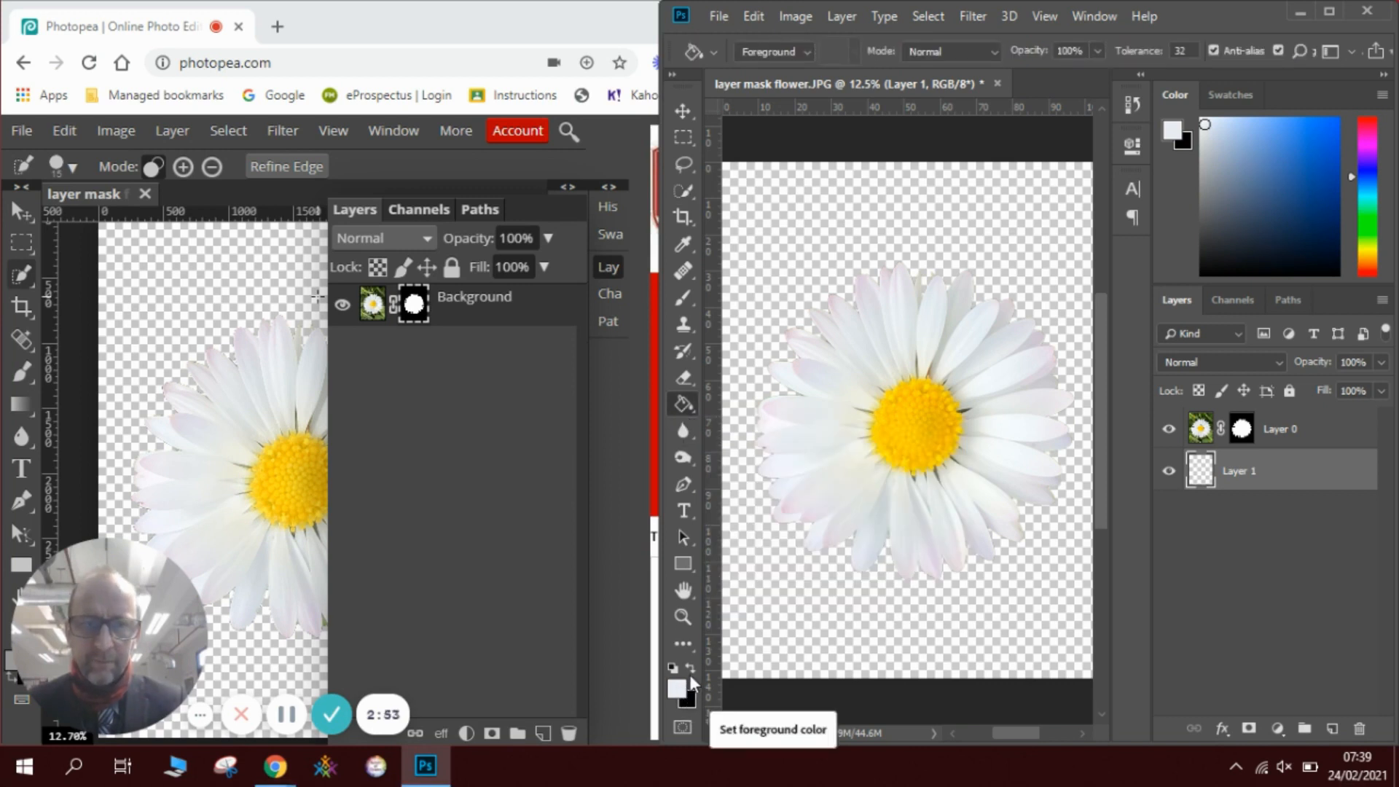
left_click(691, 672)
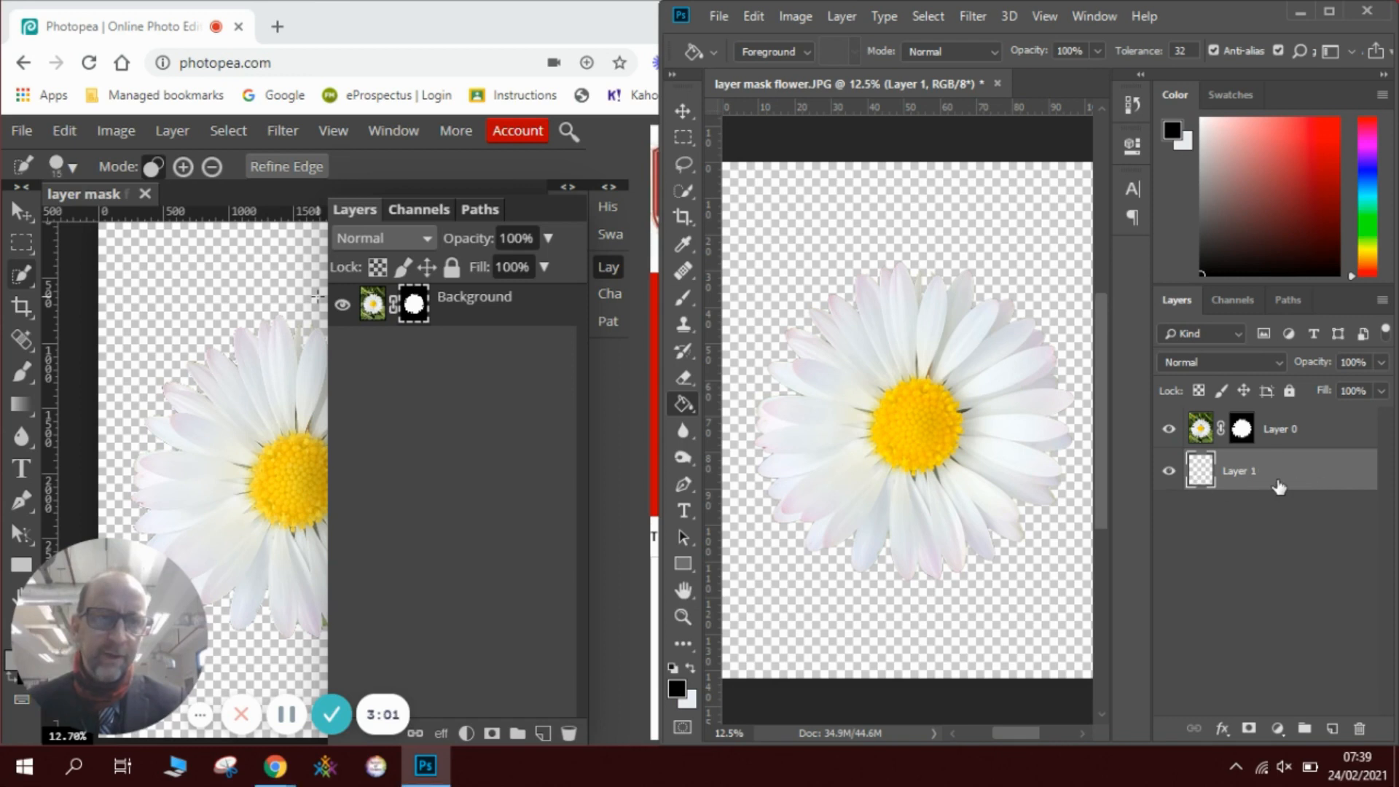
left_click(946, 595)
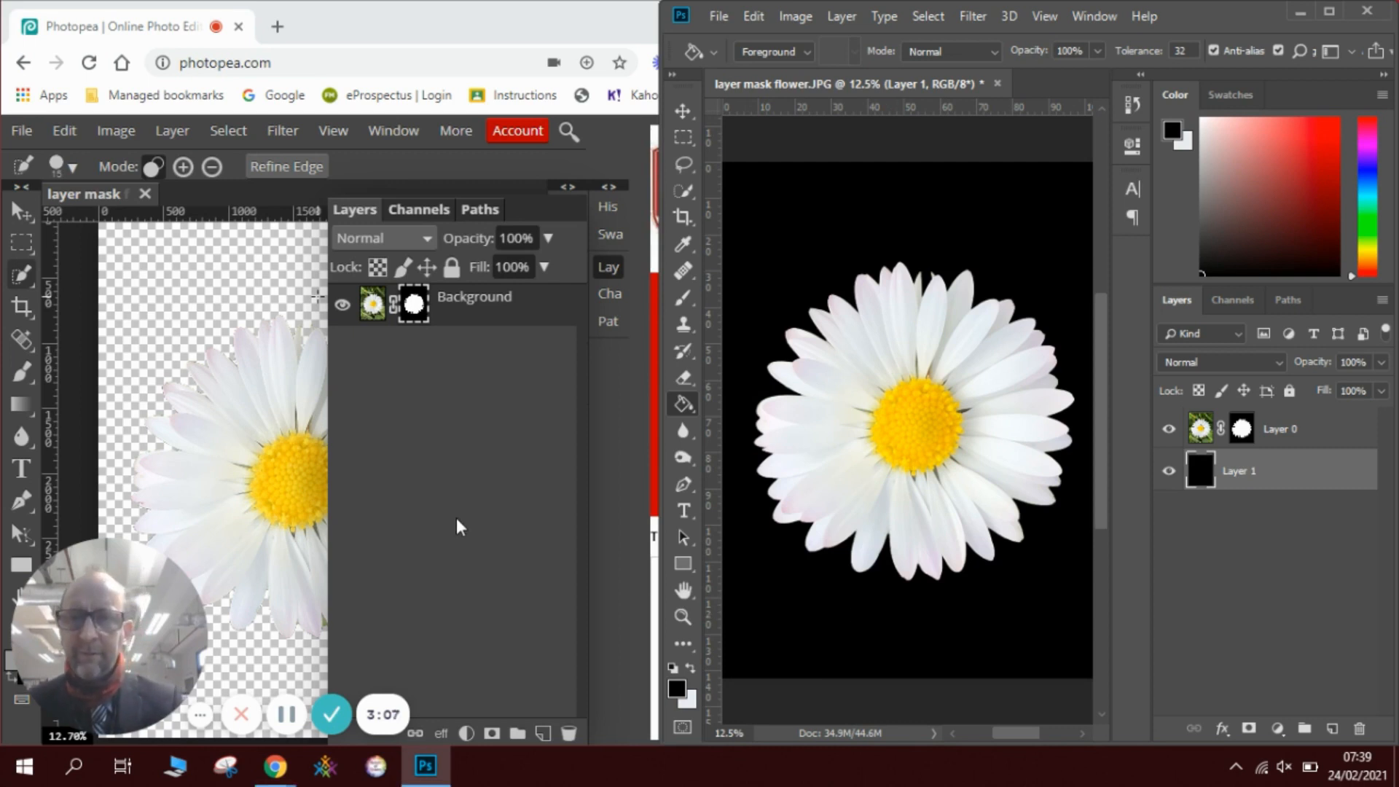
Step: Switch to Photopea and add a new empty layer beneath the masked Background layer
left_click(540, 731)
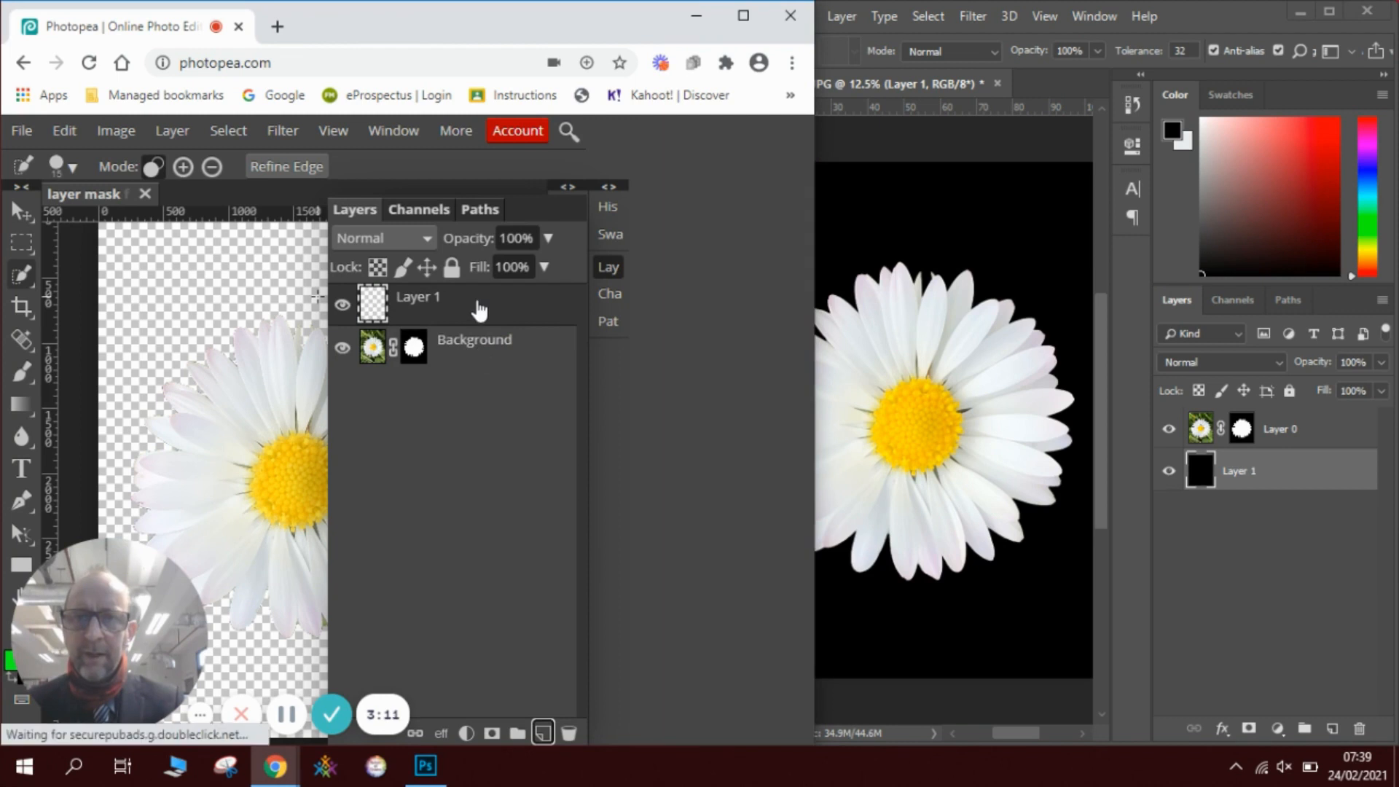
left_click_drag(477, 328, 479, 374)
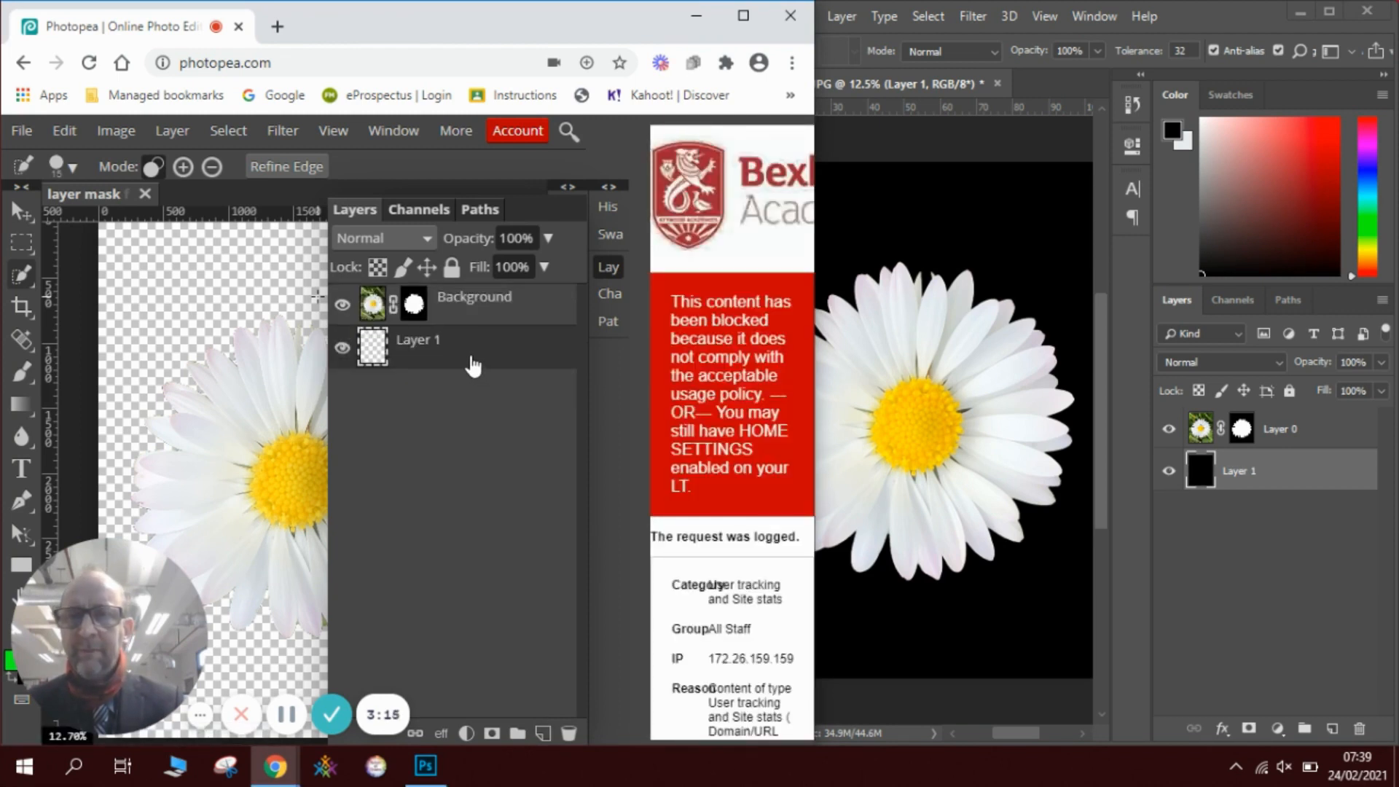
left_click(173, 131)
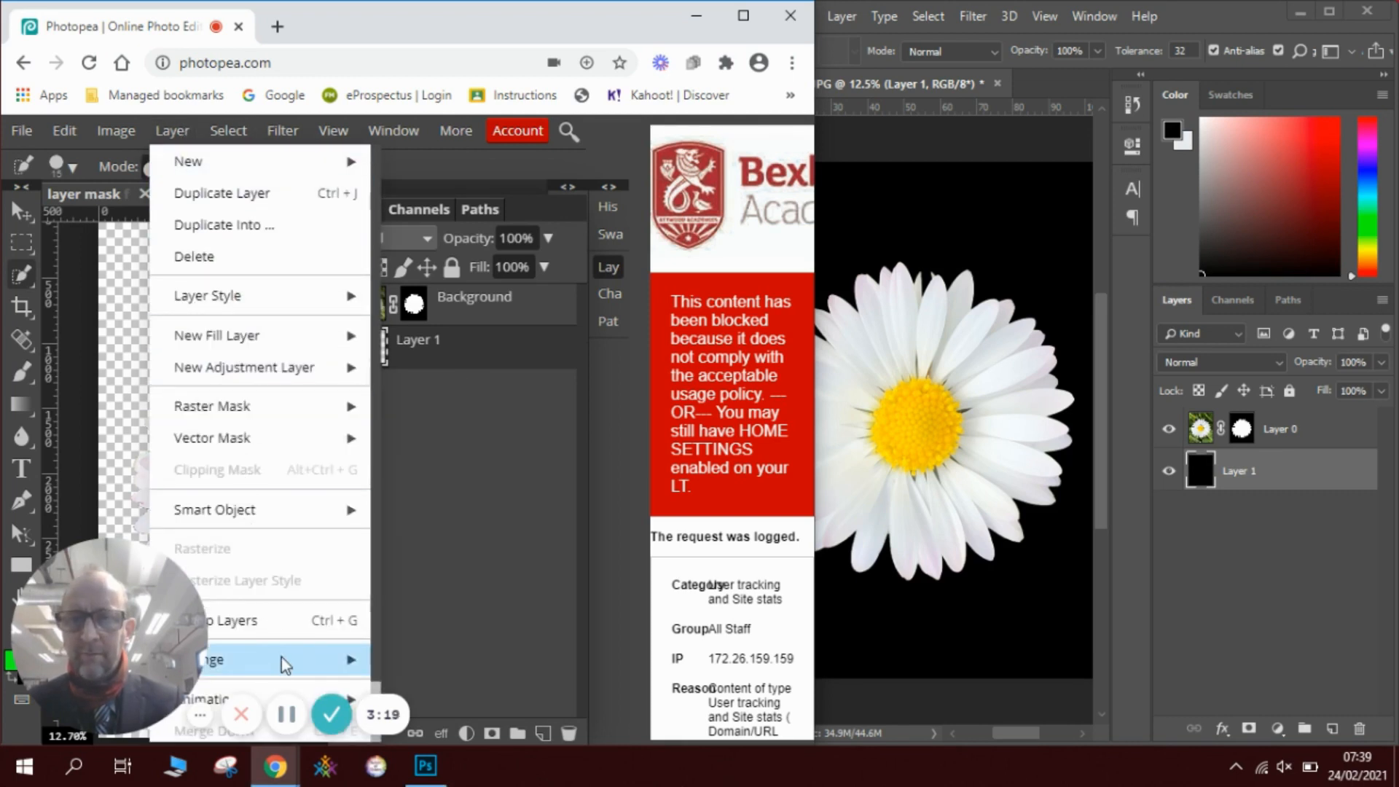
mouse_move(281, 657)
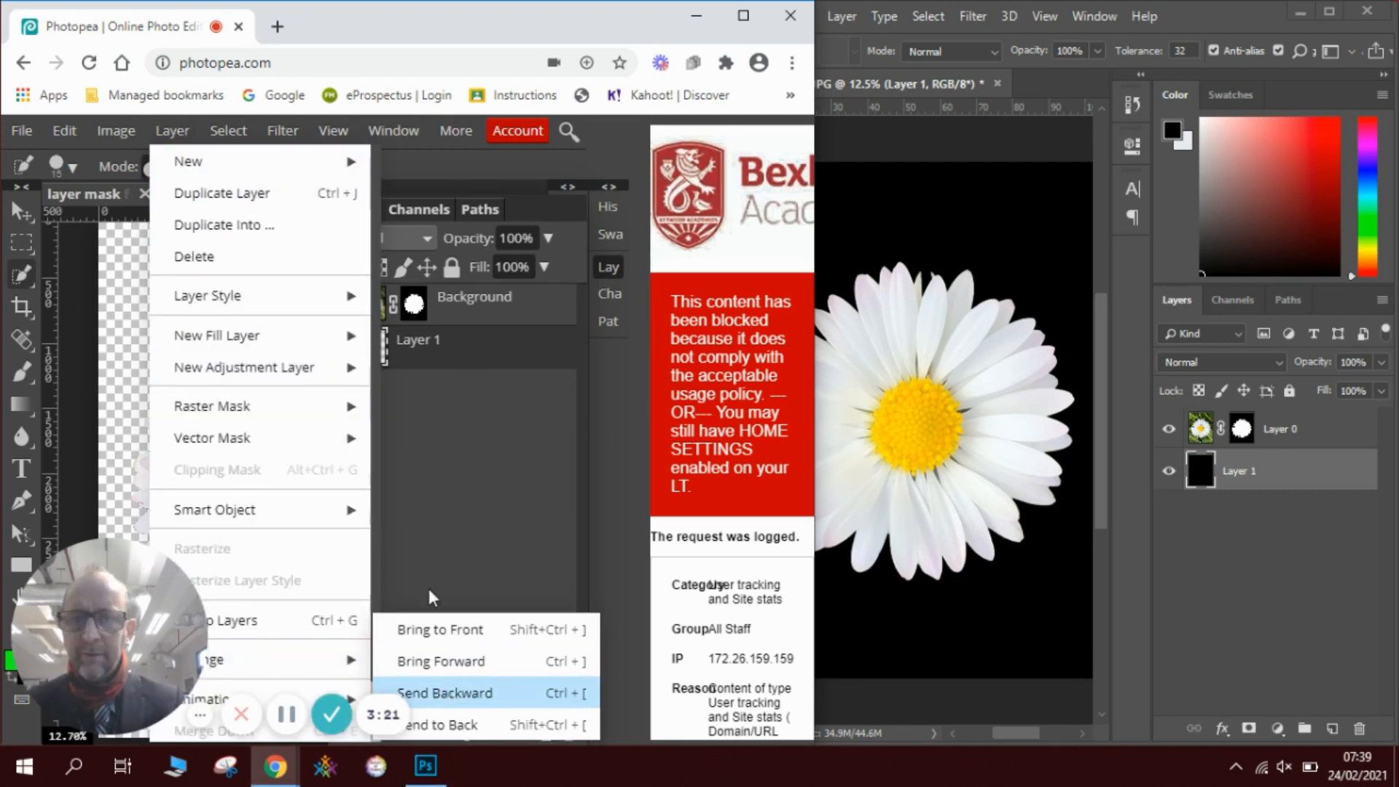
left_click(425, 522)
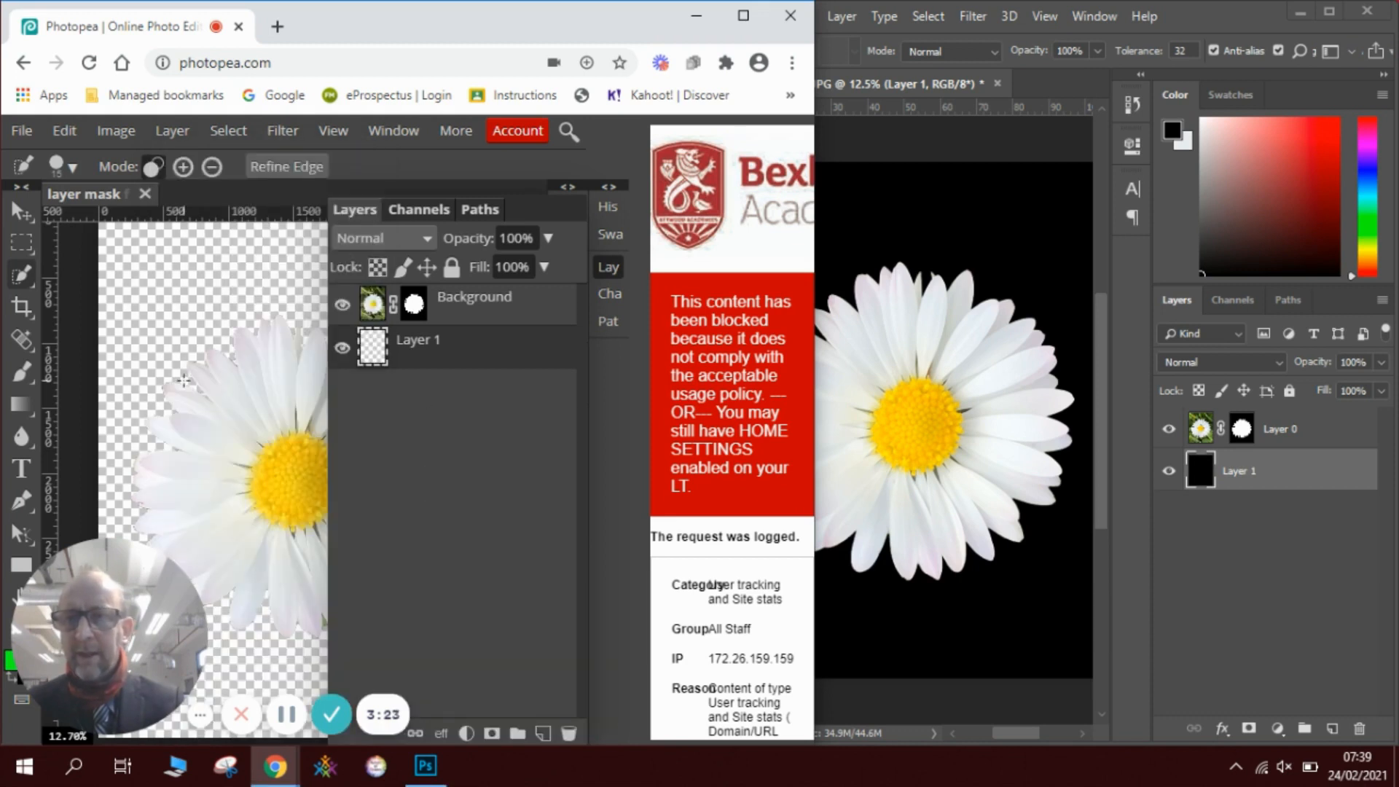
Step: Fill Photopea's new layer behind the daisy with black using the Paint Bucket tool
right_click(17, 412)
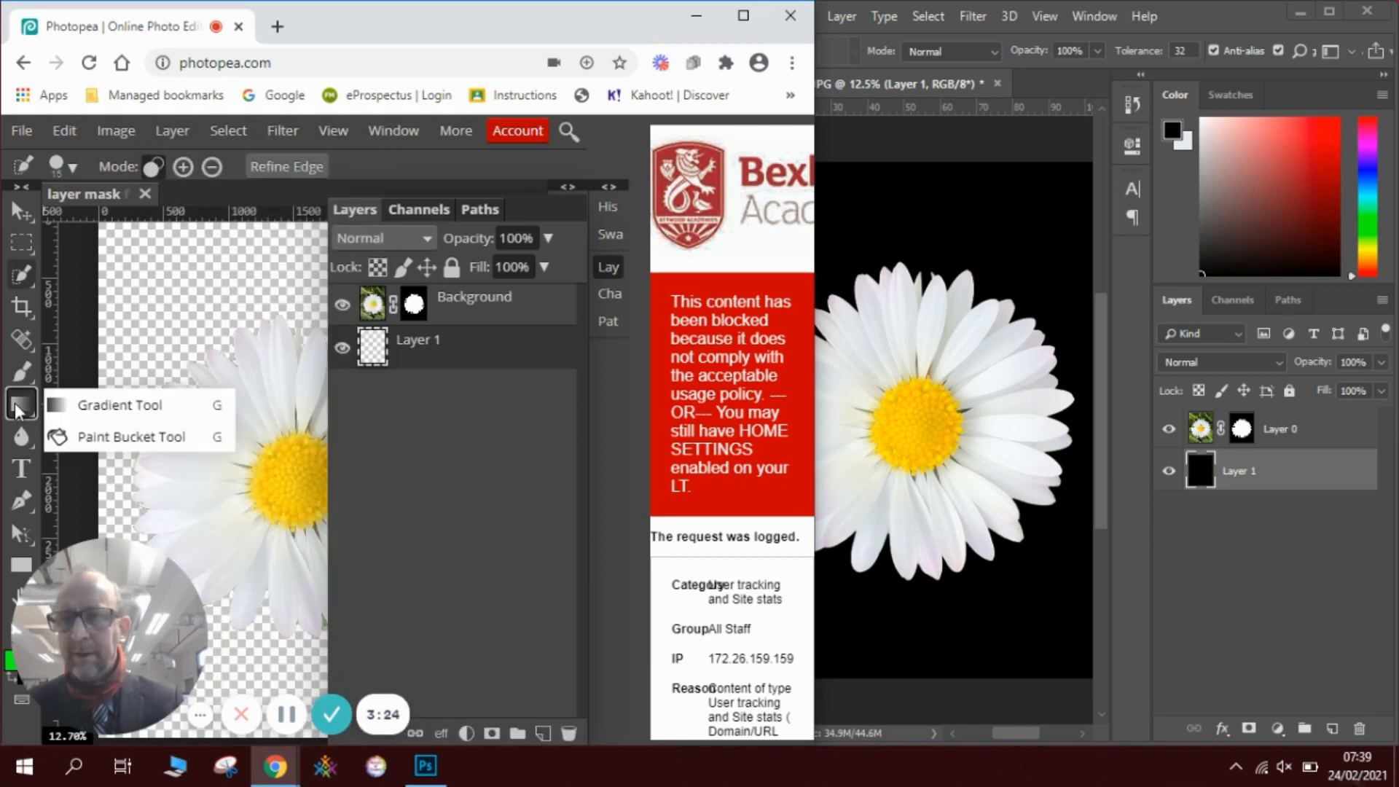
left_click(97, 440)
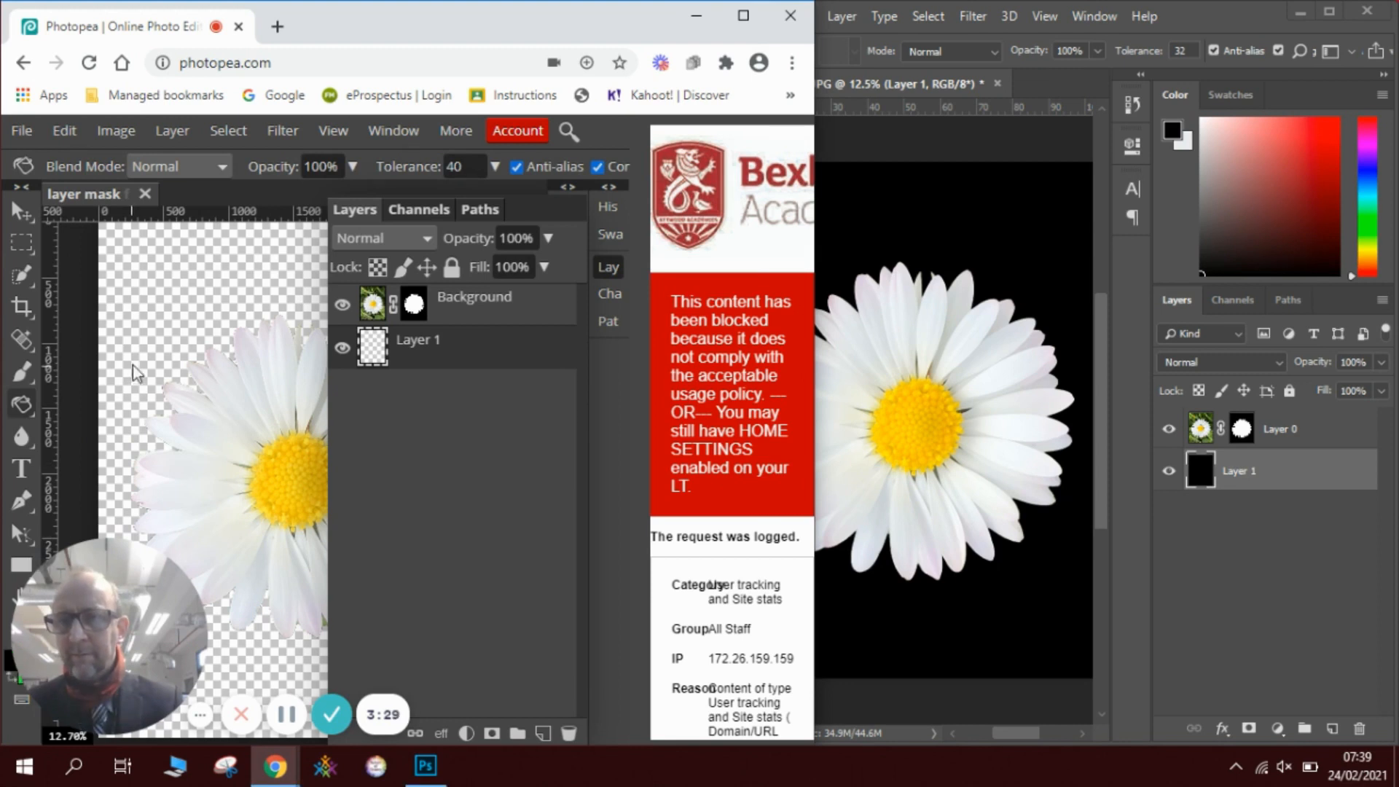
left_click(151, 322)
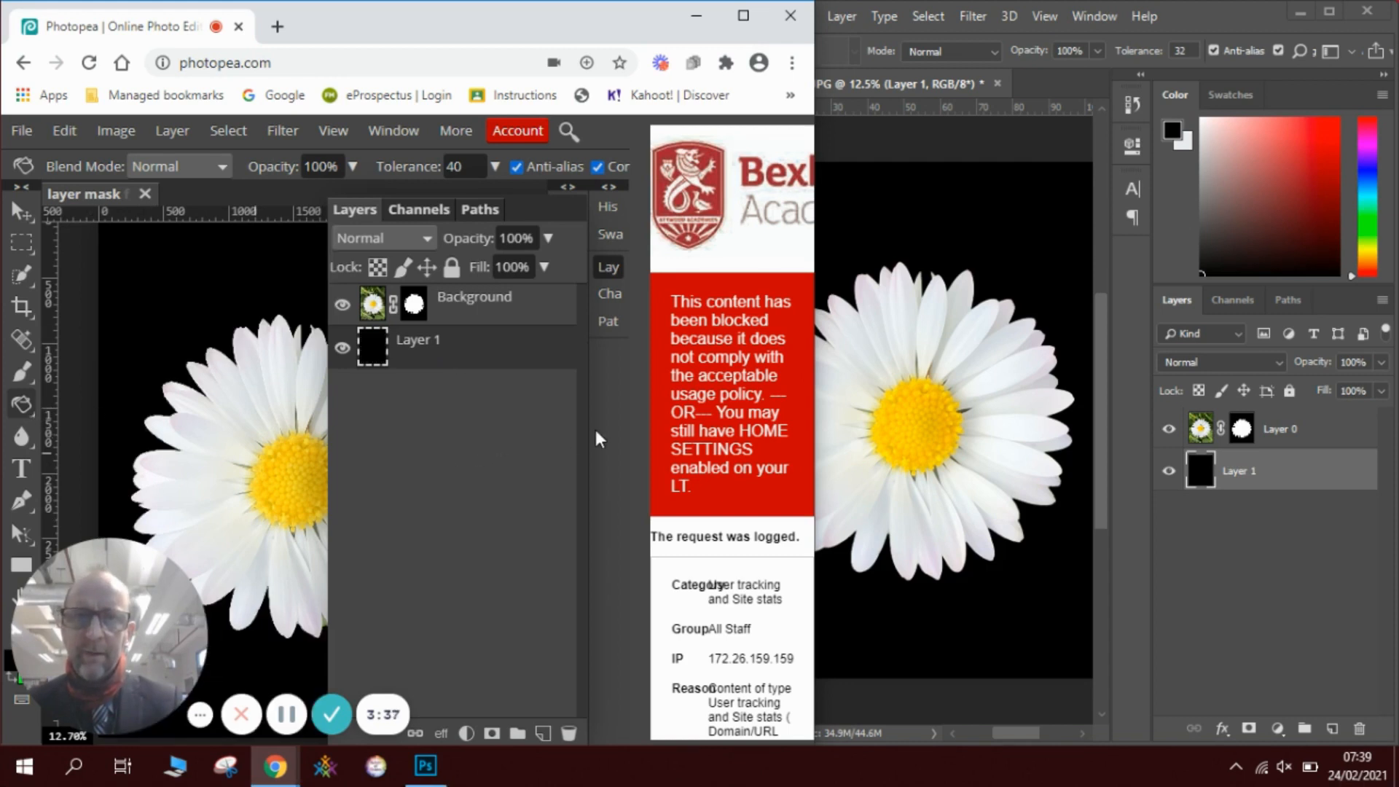
left_click(615, 266)
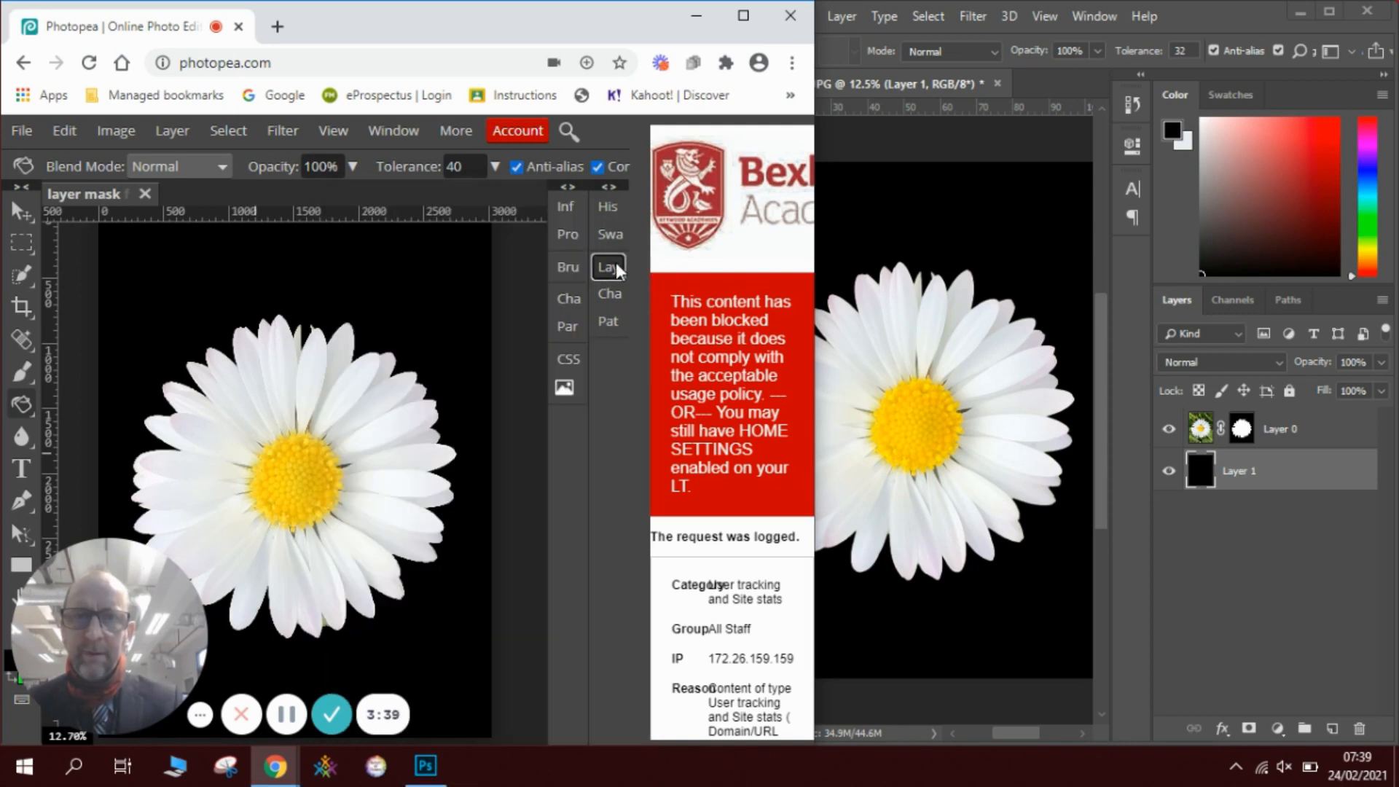
Step: Switch to Photoshop, select the masked daisy layer and set the Brush tool to a 50 px Hard Round tip
left_click(1204, 20)
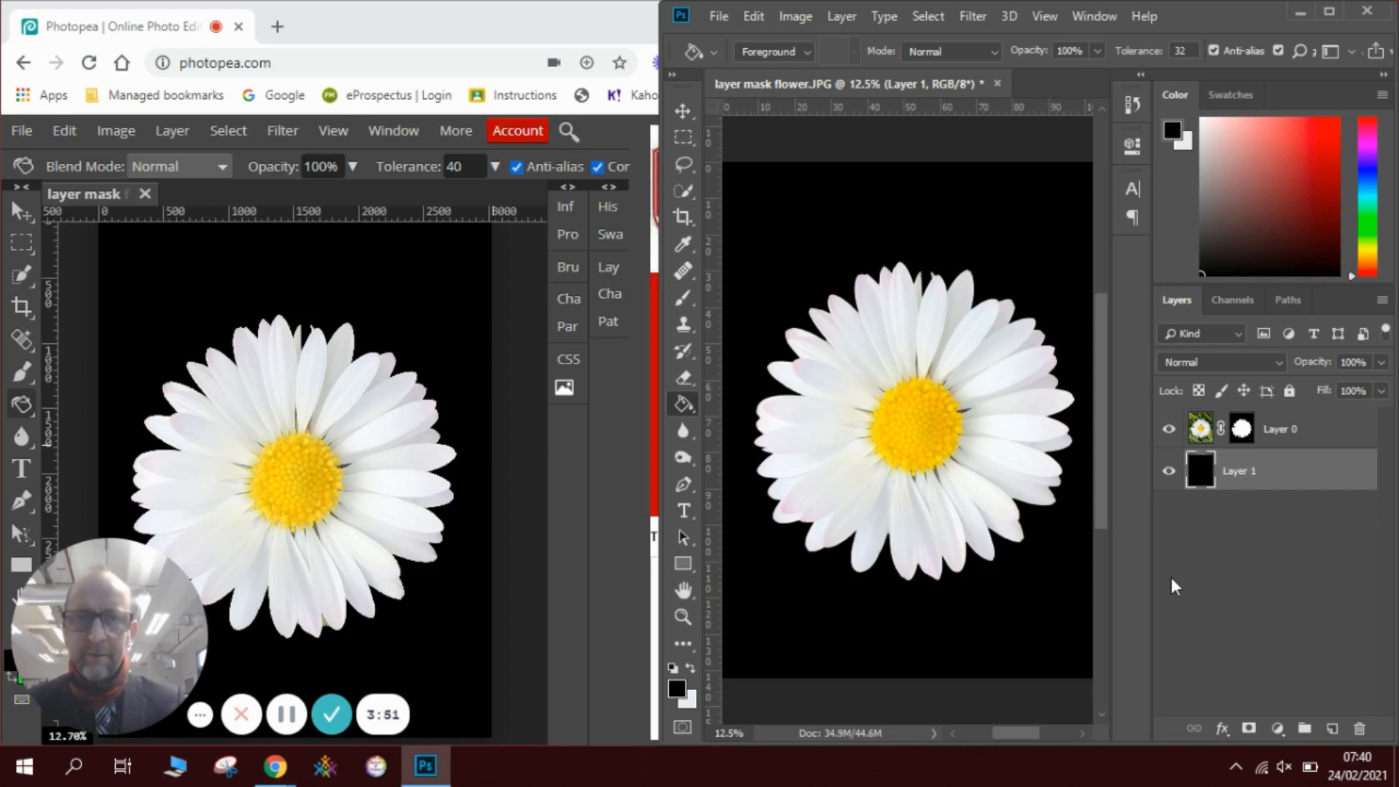
left_click(1278, 434)
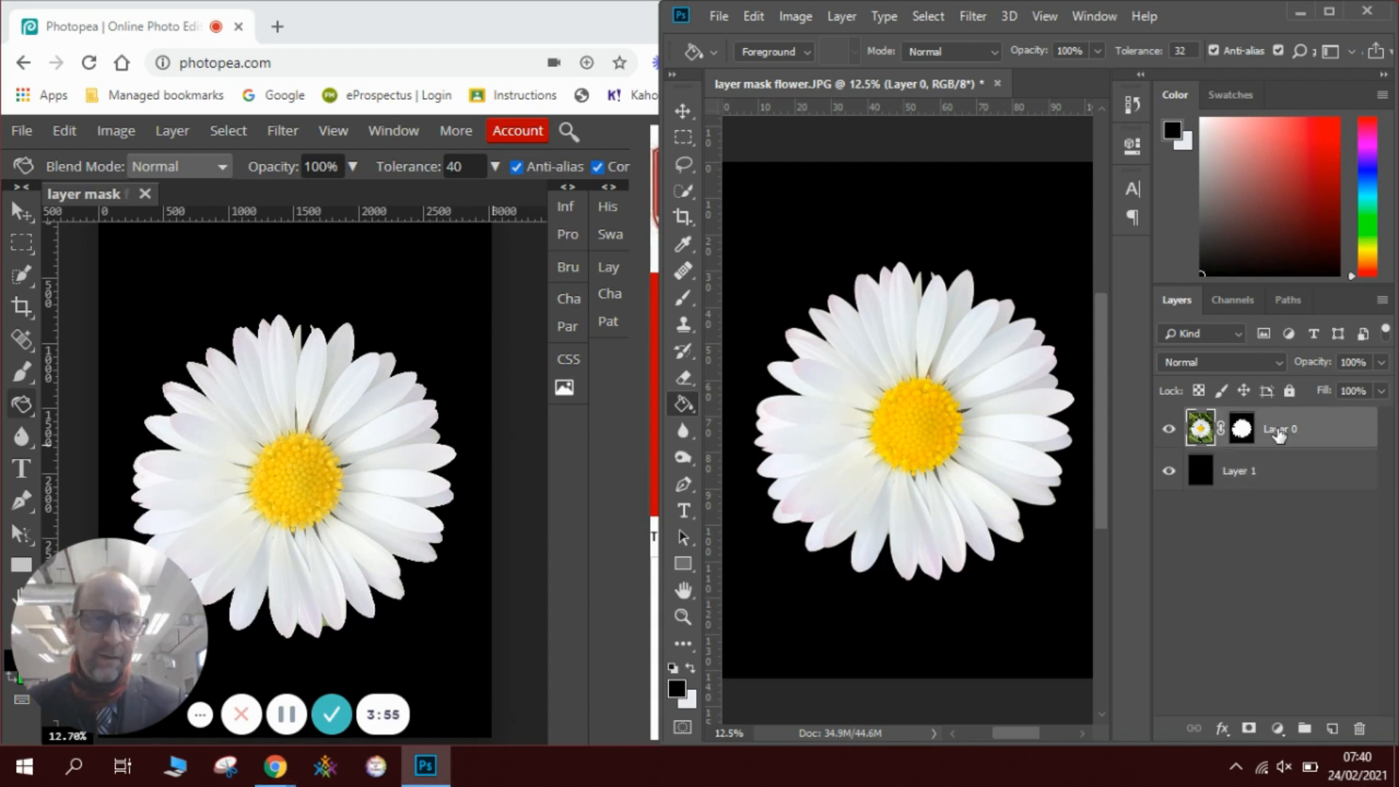
left_click(687, 299)
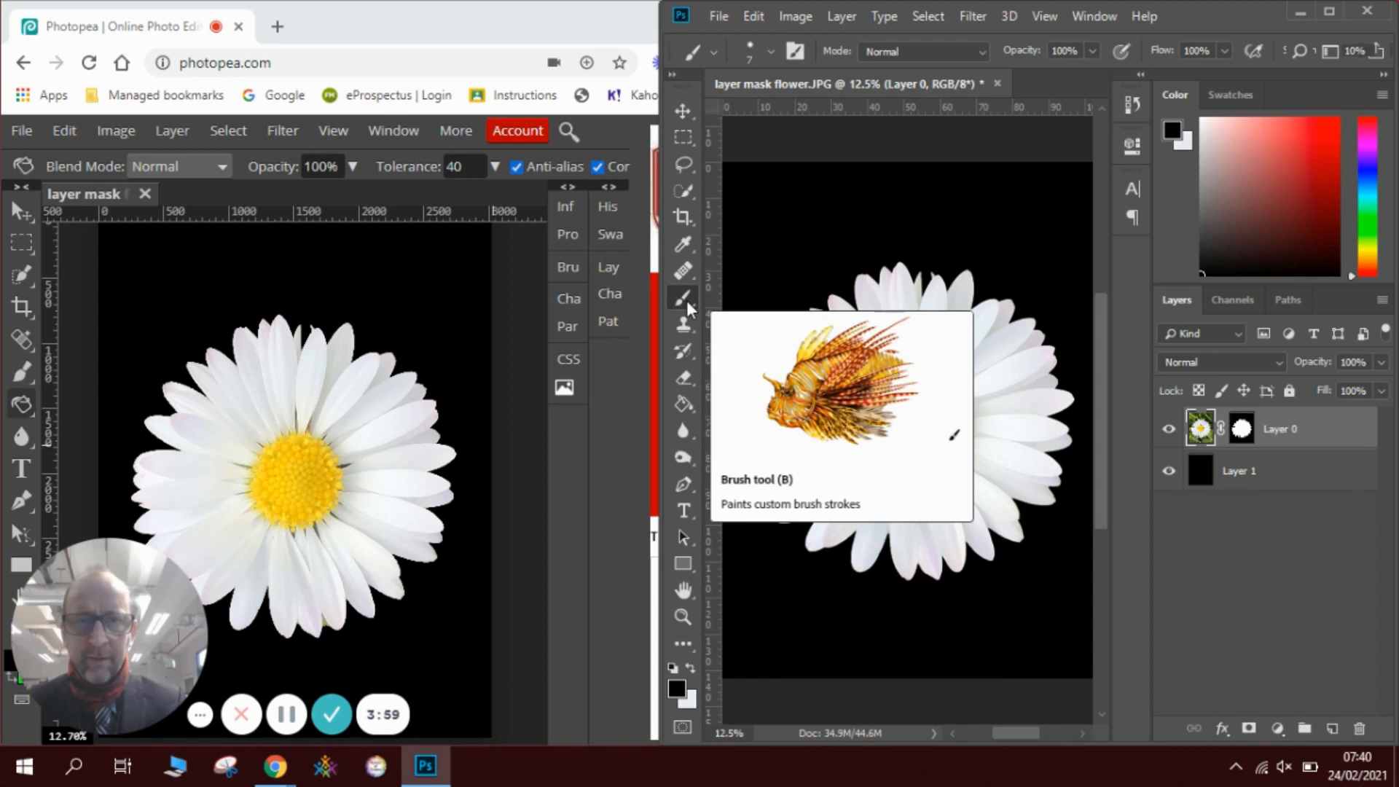
left_click(771, 52)
left_click(796, 116)
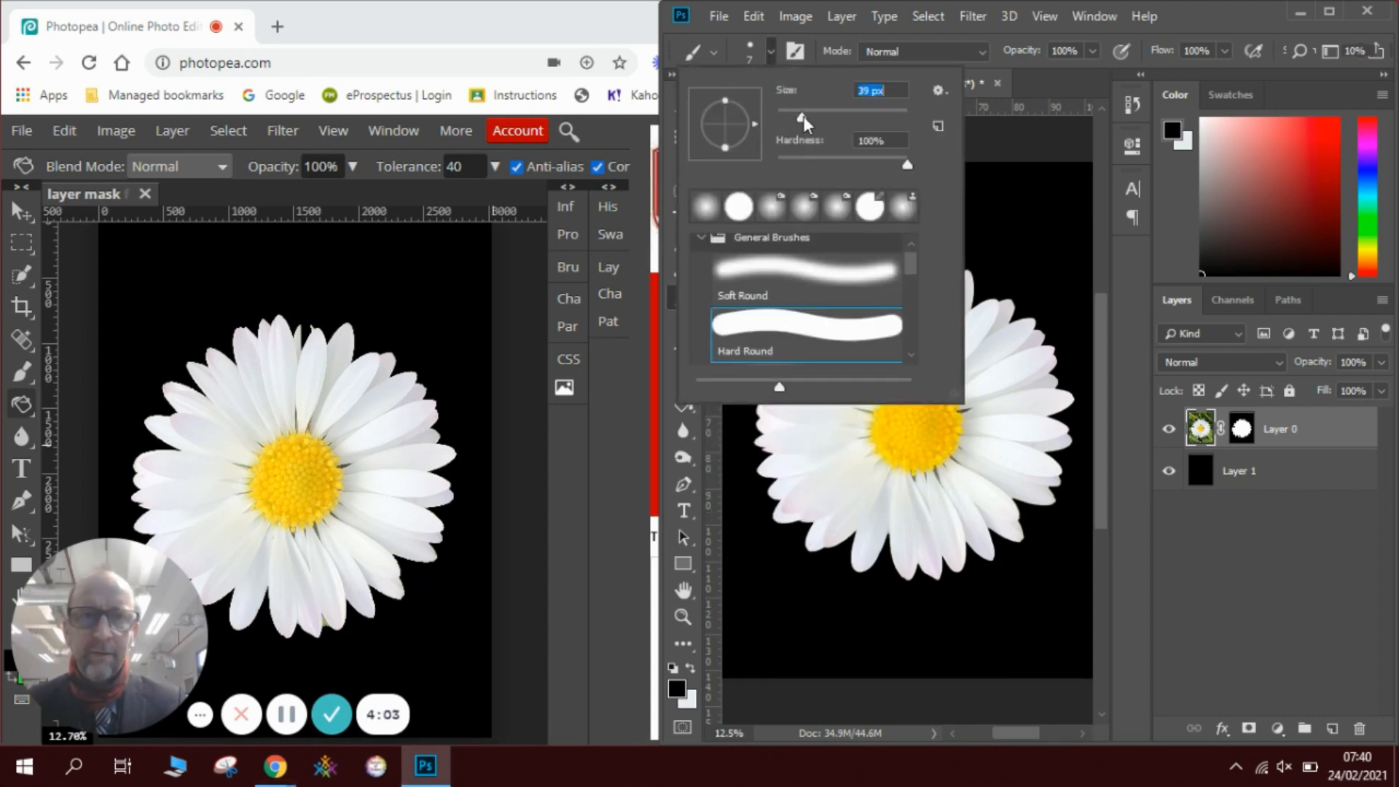
left_click_drag(806, 116, 810, 117)
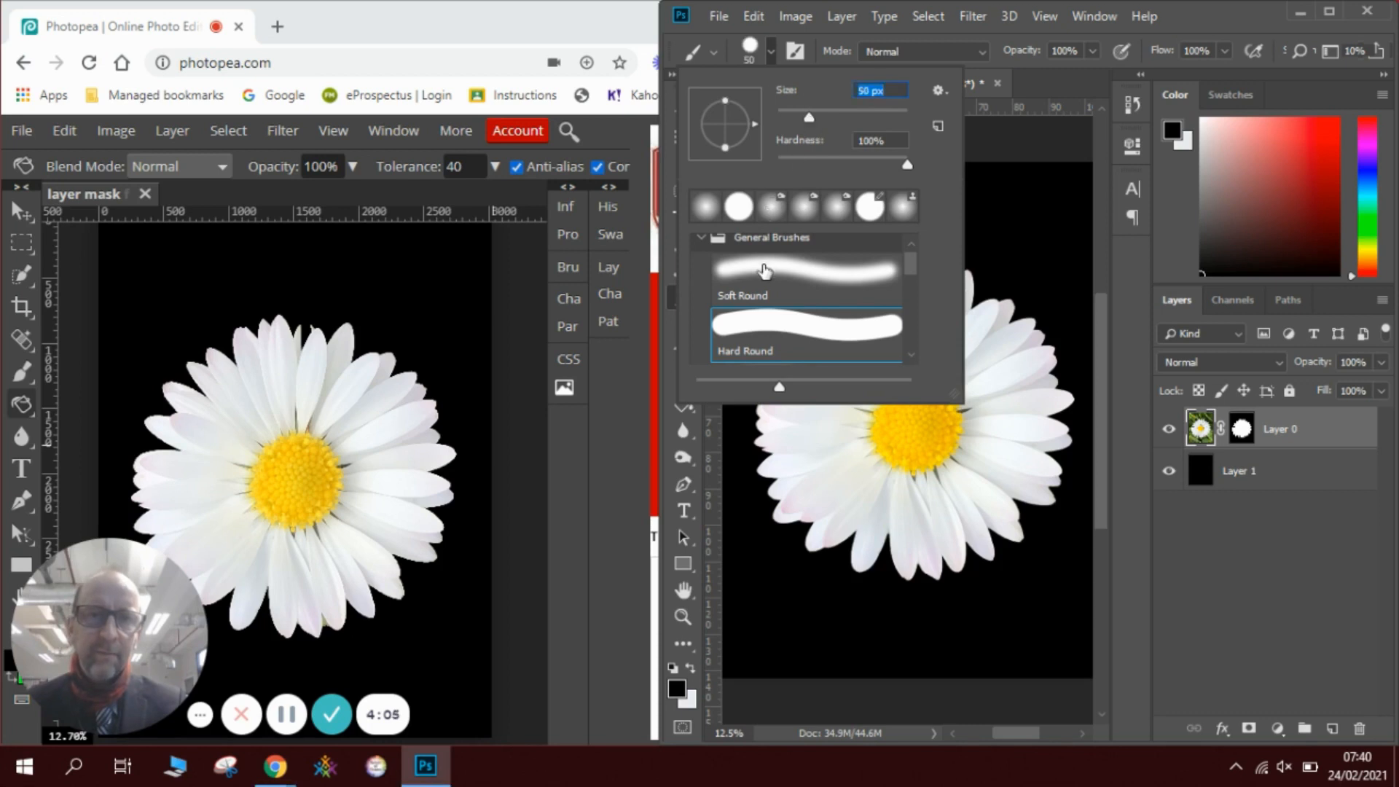
left_click(1048, 328)
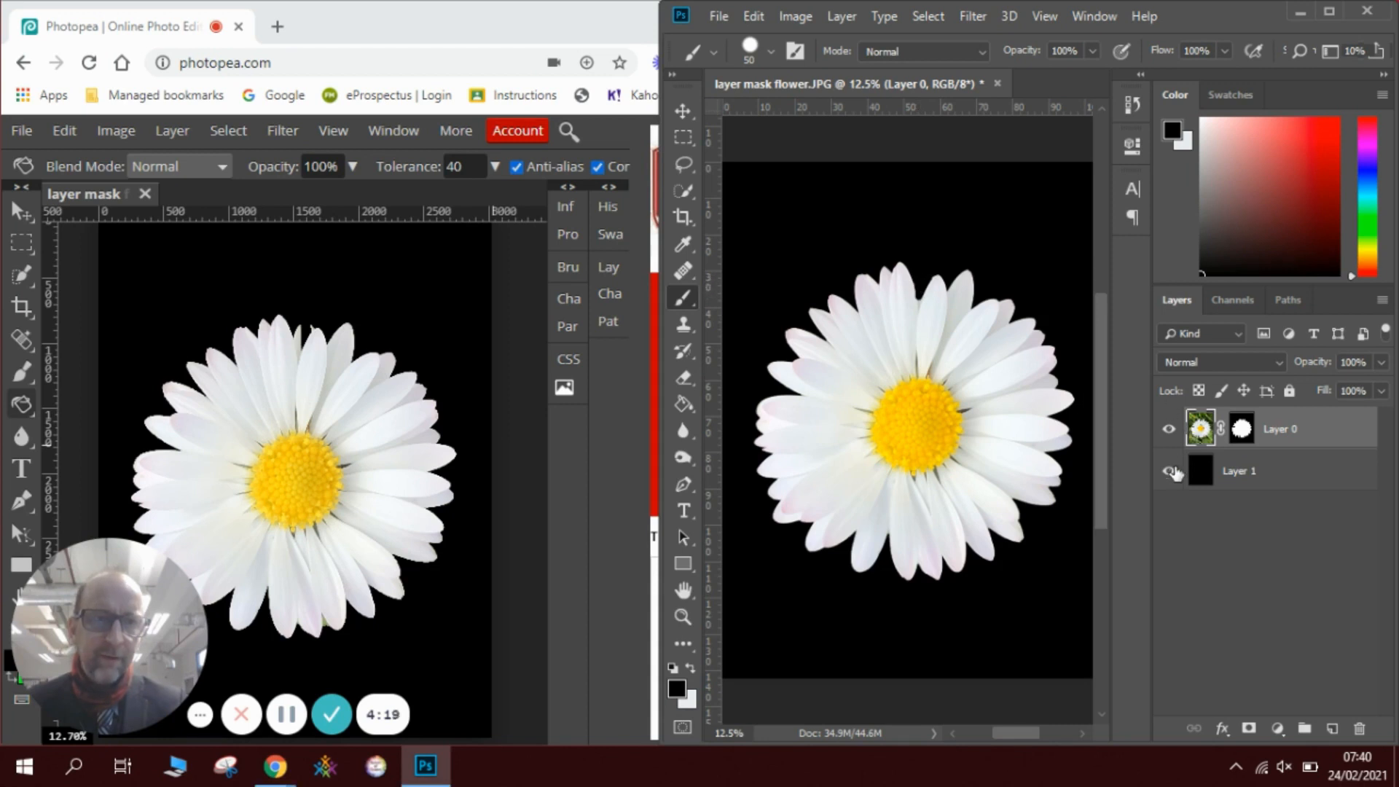
left_click(1170, 471)
left_click(1171, 471)
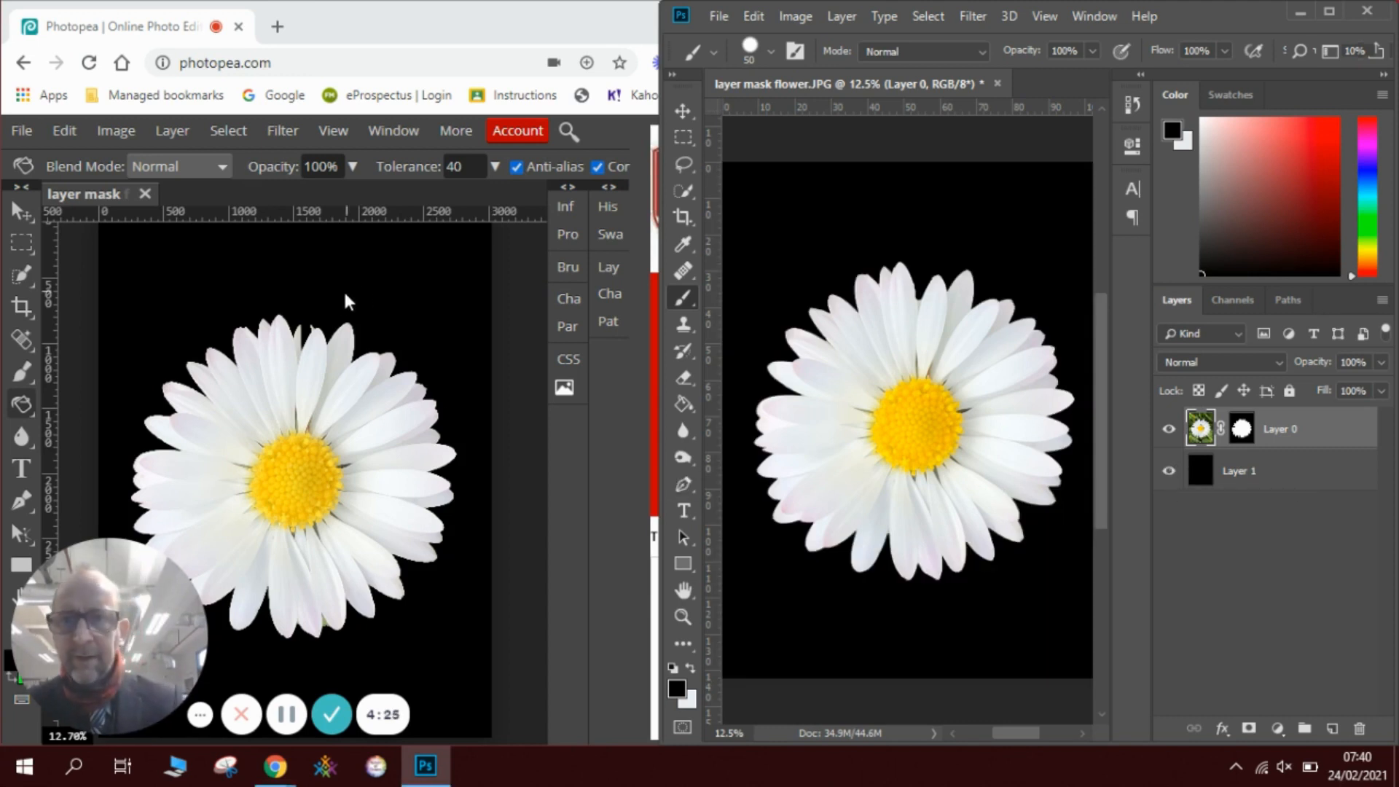
Step: Switch to Photopea and set the Brush tool to the 24 px hard round preset
left_click(22, 371)
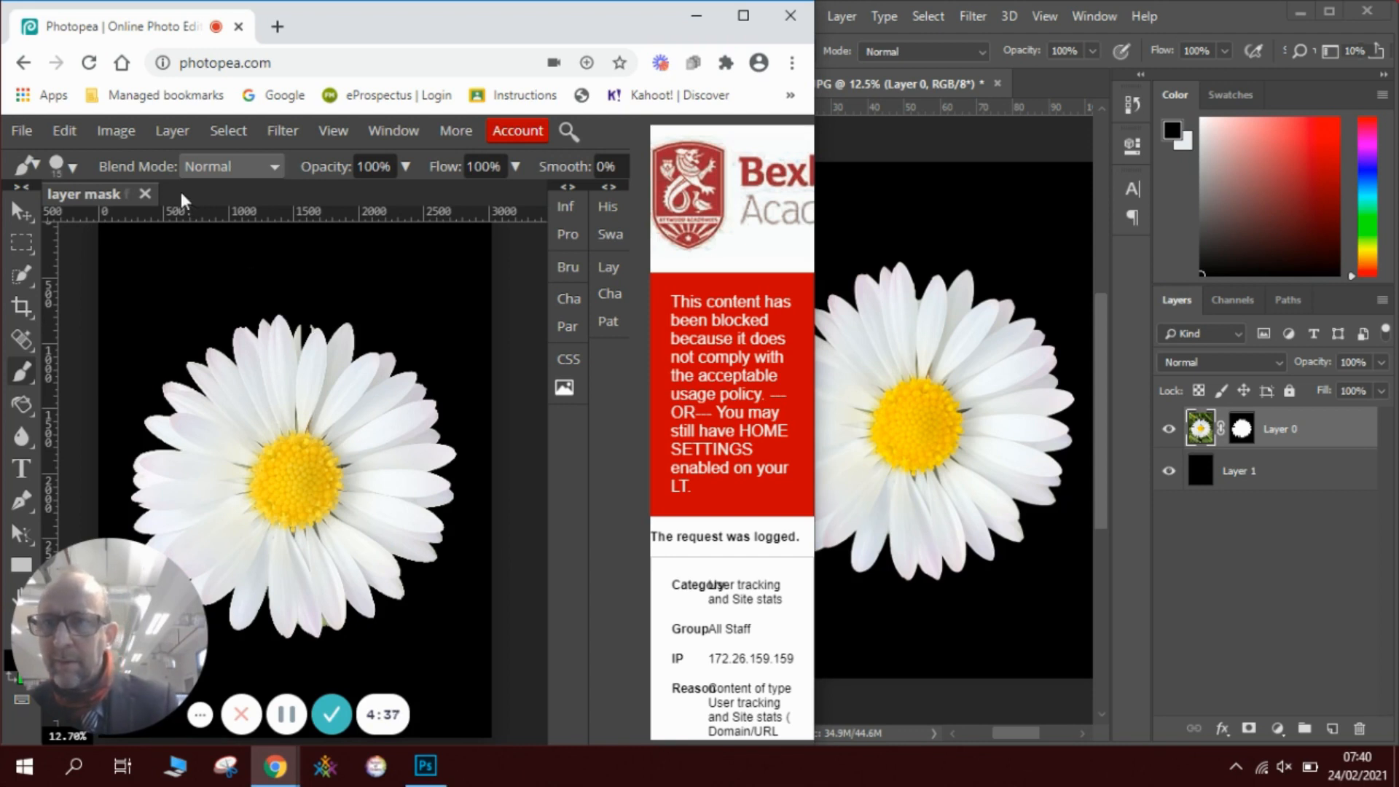
left_click(76, 165)
left_click_drag(116, 225, 131, 229)
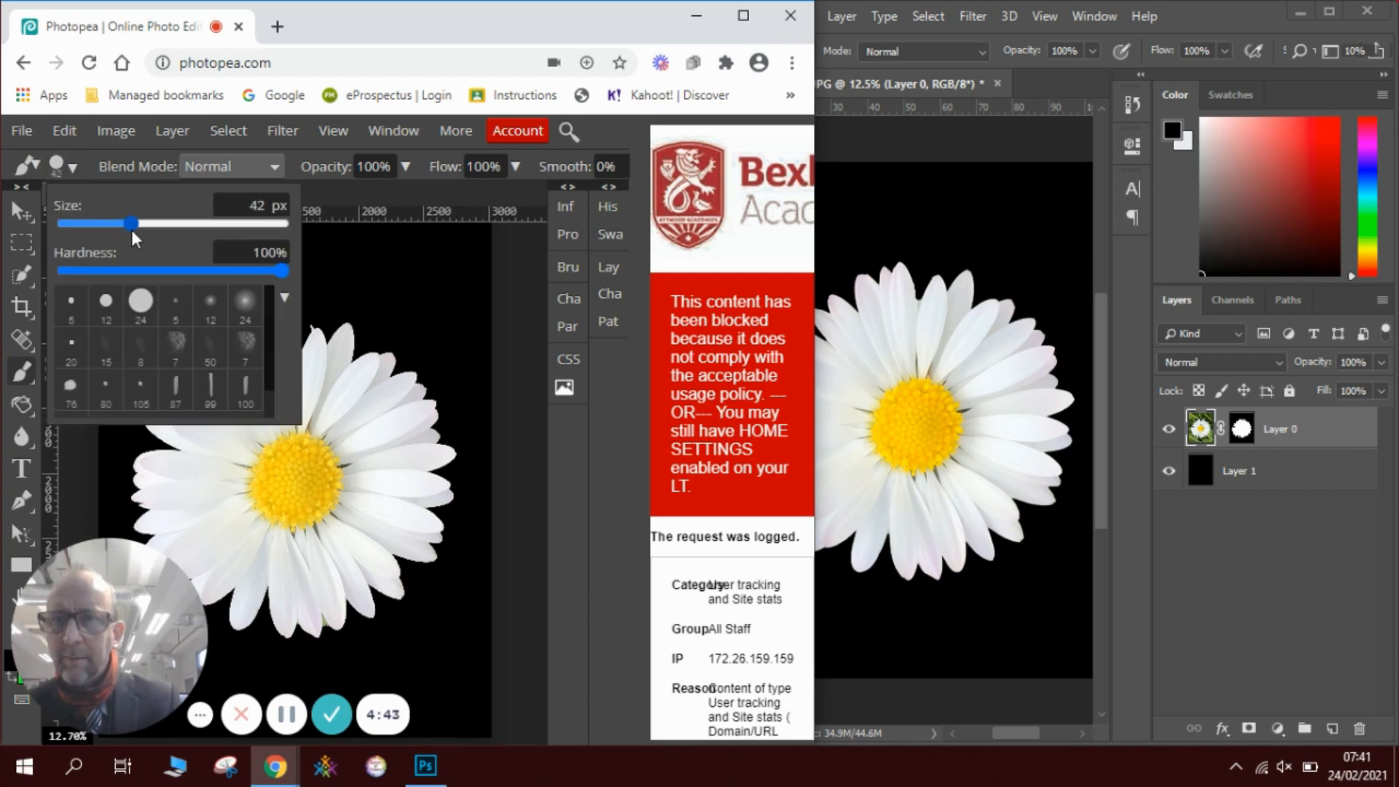
left_click(141, 299)
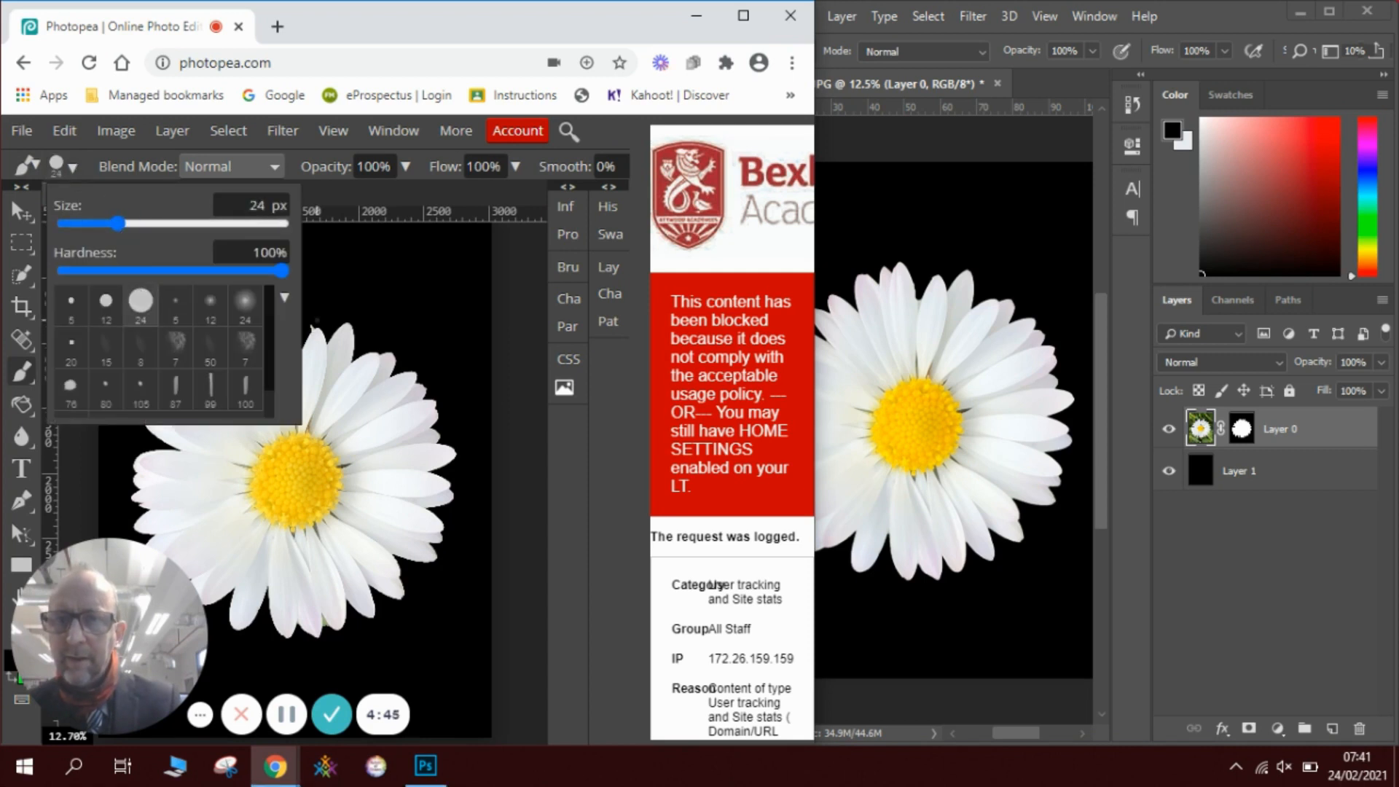
left_click(316, 322)
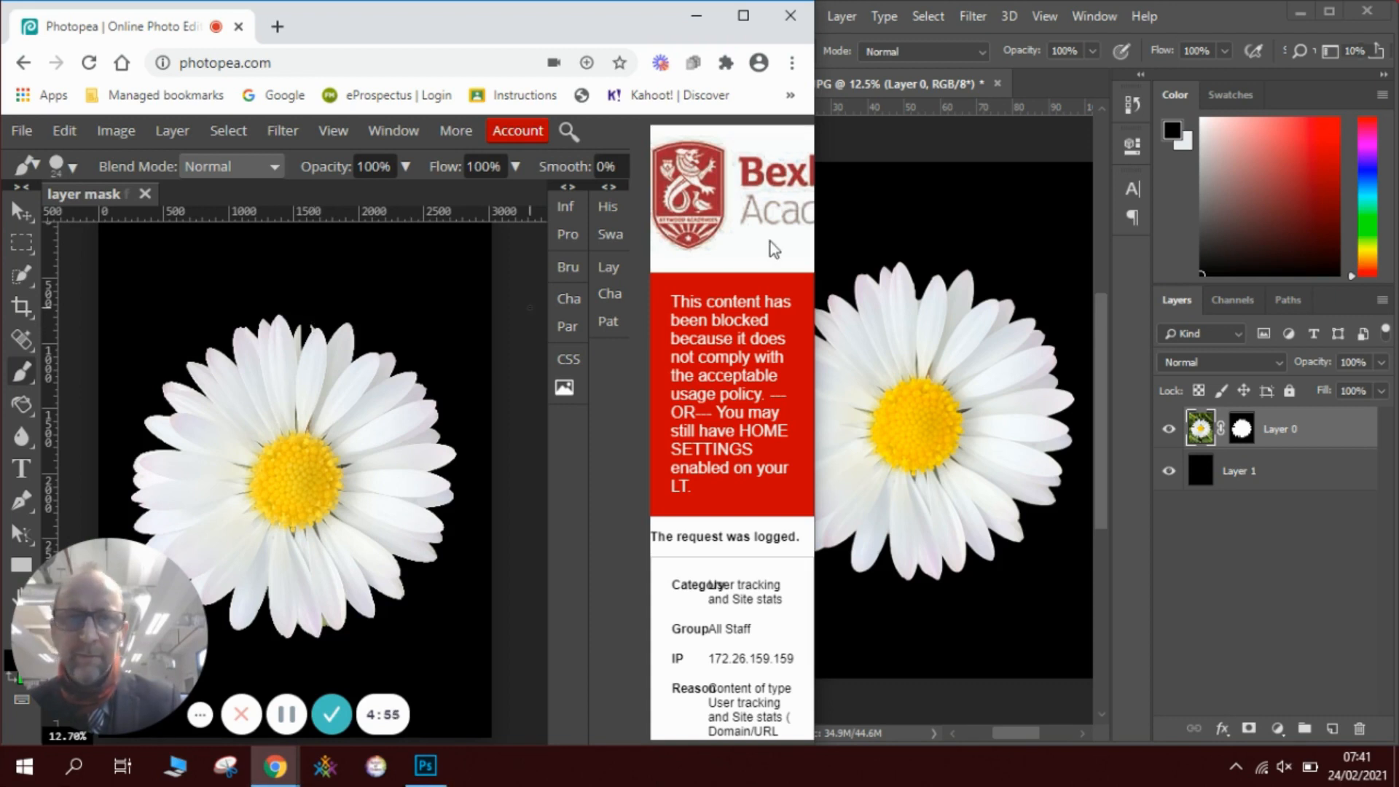
Step: Compare the masked daisy and black background layers in Photoshop and Photopea
left_click(896, 148)
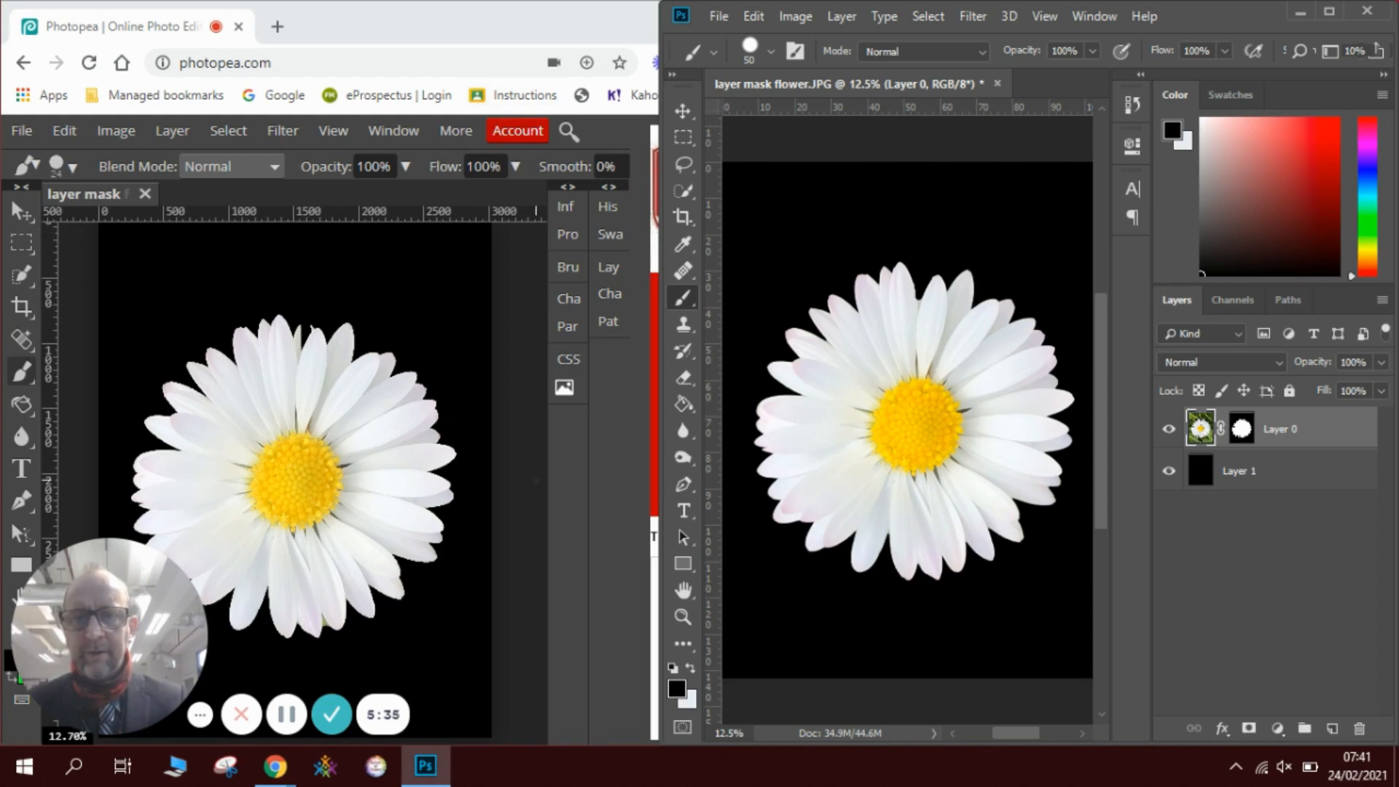
left_click(607, 270)
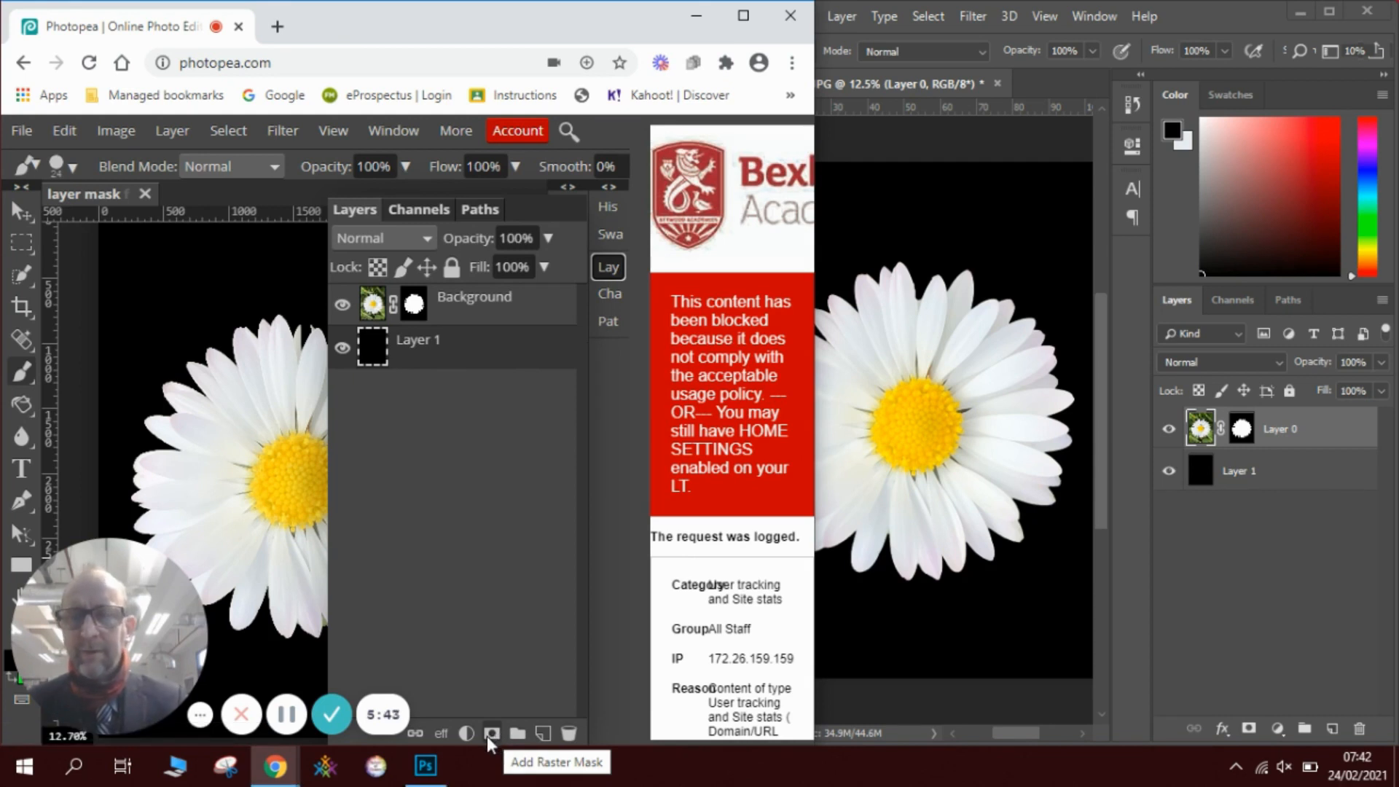
left_click(1004, 252)
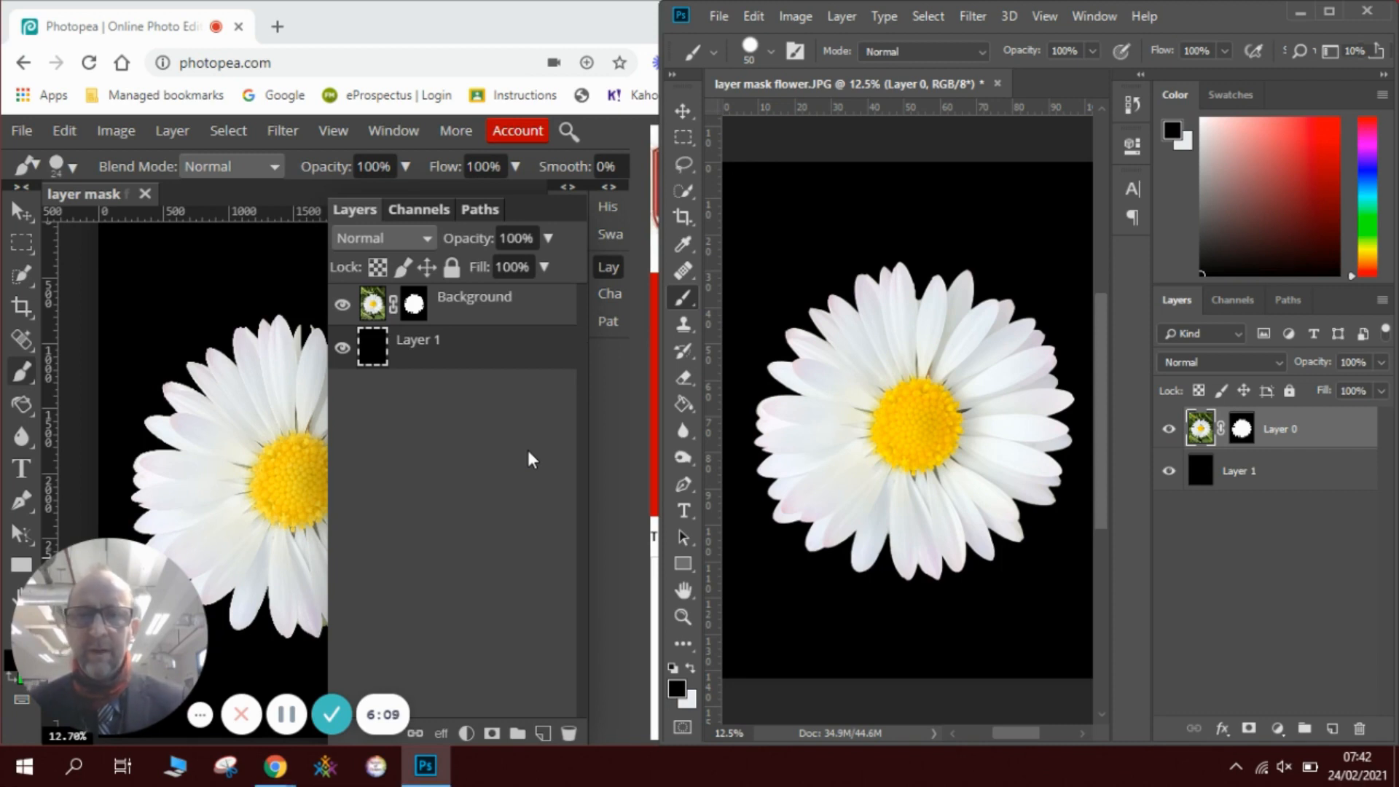
left_click(331, 715)
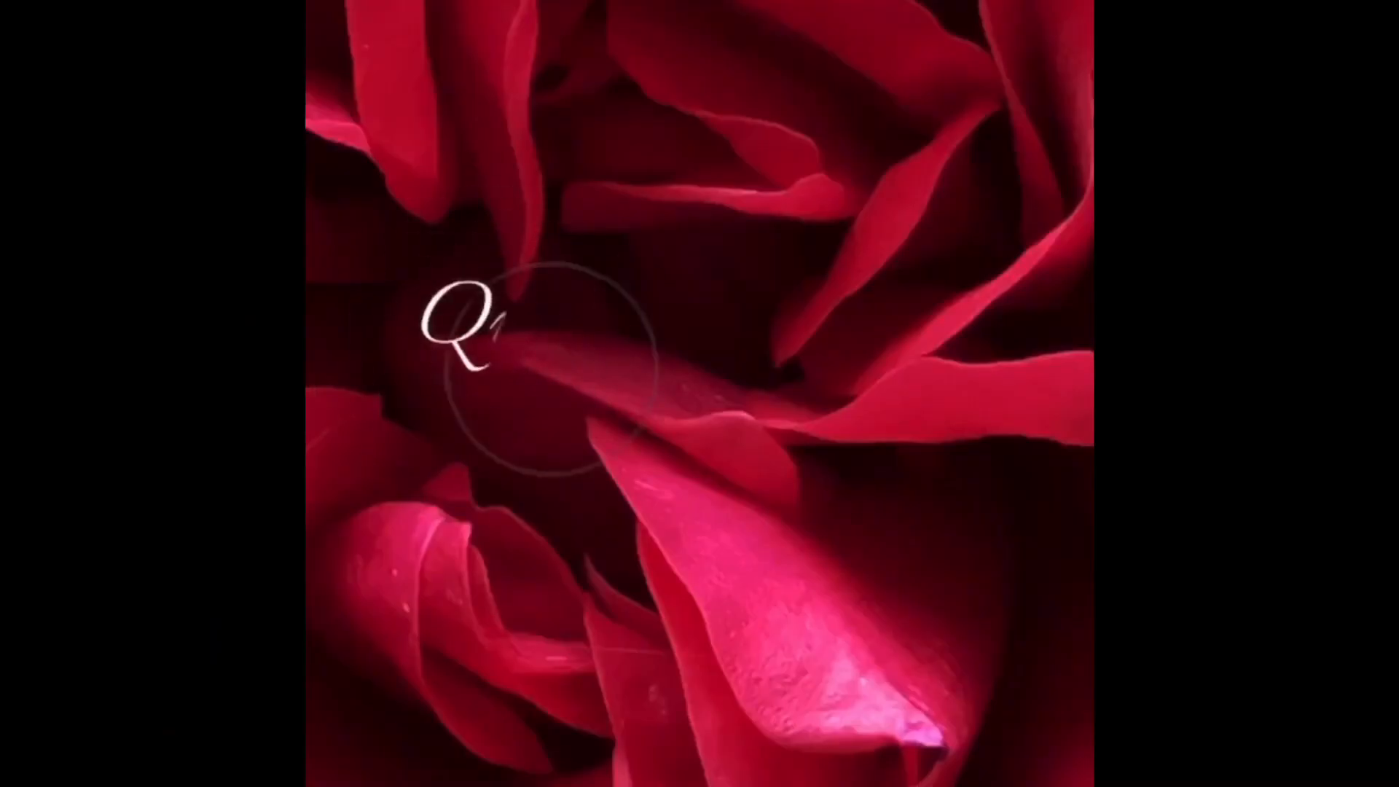